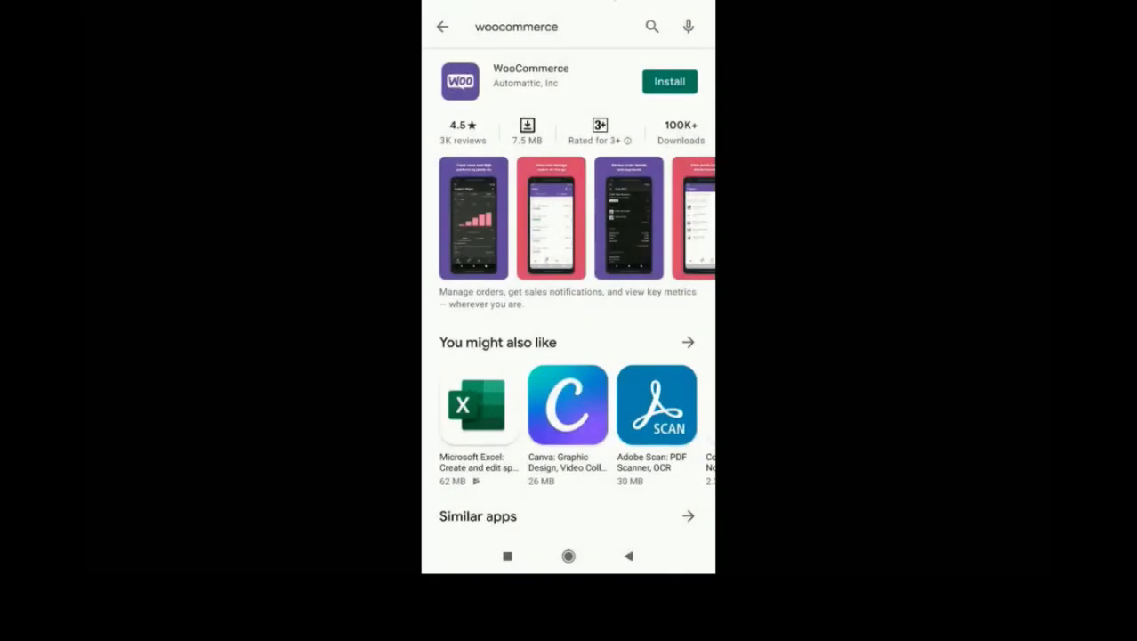
Step: Begin downloading the WooCommerce app by Automattic from its Google Play listing
left_click(669, 81)
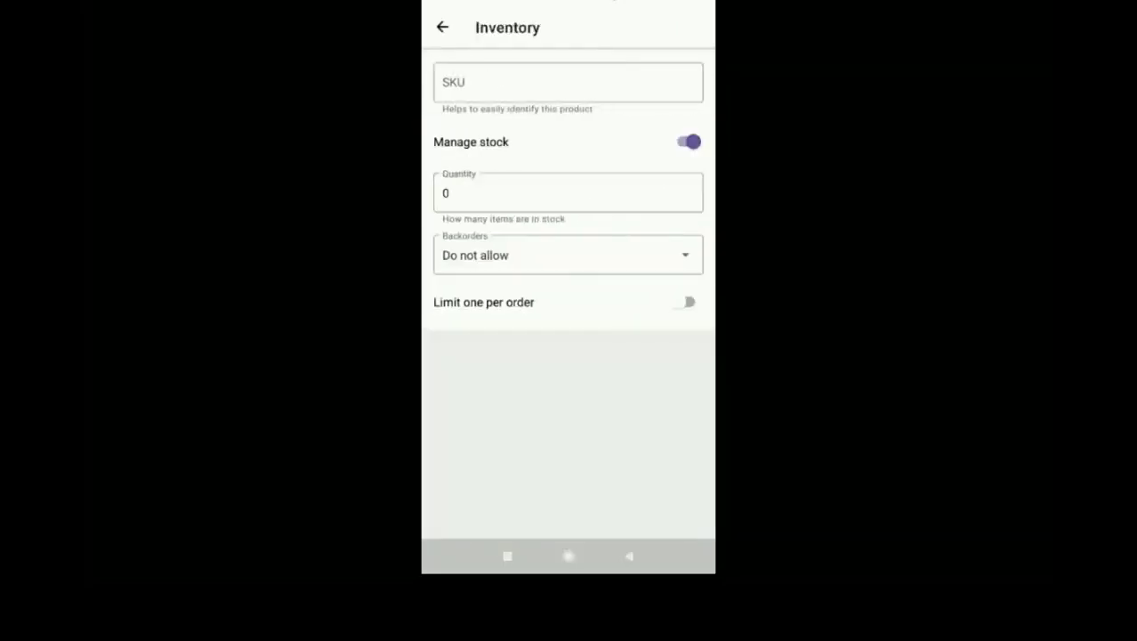
Step: Enter 10 as the Braeburn Apples Loose stock quantity and save the product
type("1")
key("Return")
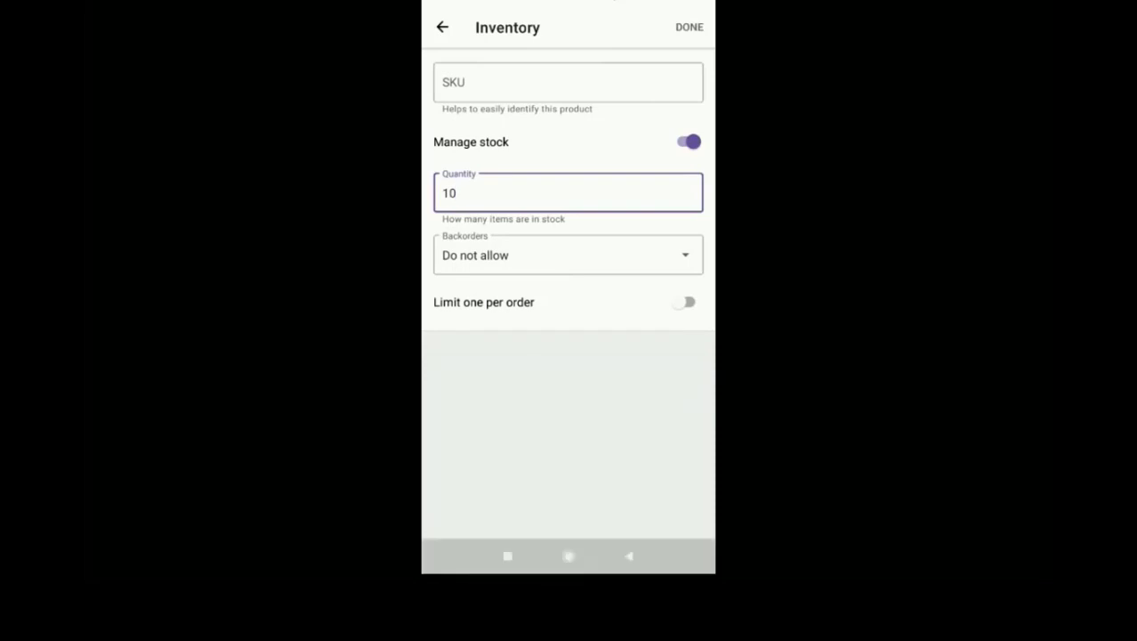
left_click(688, 27)
left_click(649, 27)
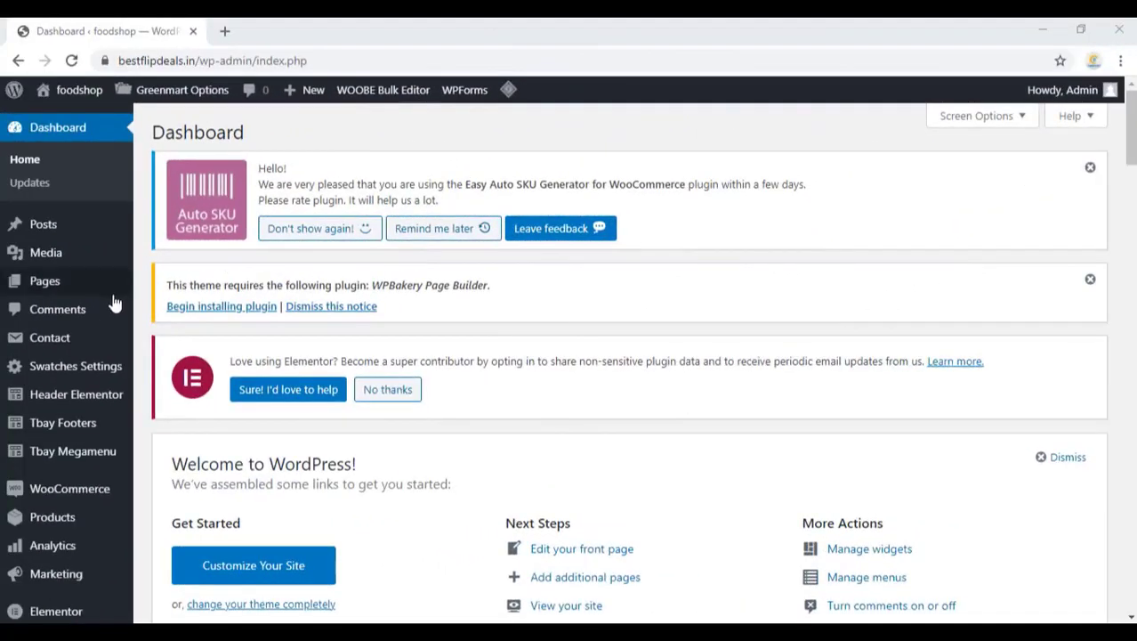
Step: Go to the Plugins > Add New page in the WordPress dashboard
scroll(49, 354, "down", 2)
scroll(49, 356, "down", 2)
scroll(51, 356, "down", 1)
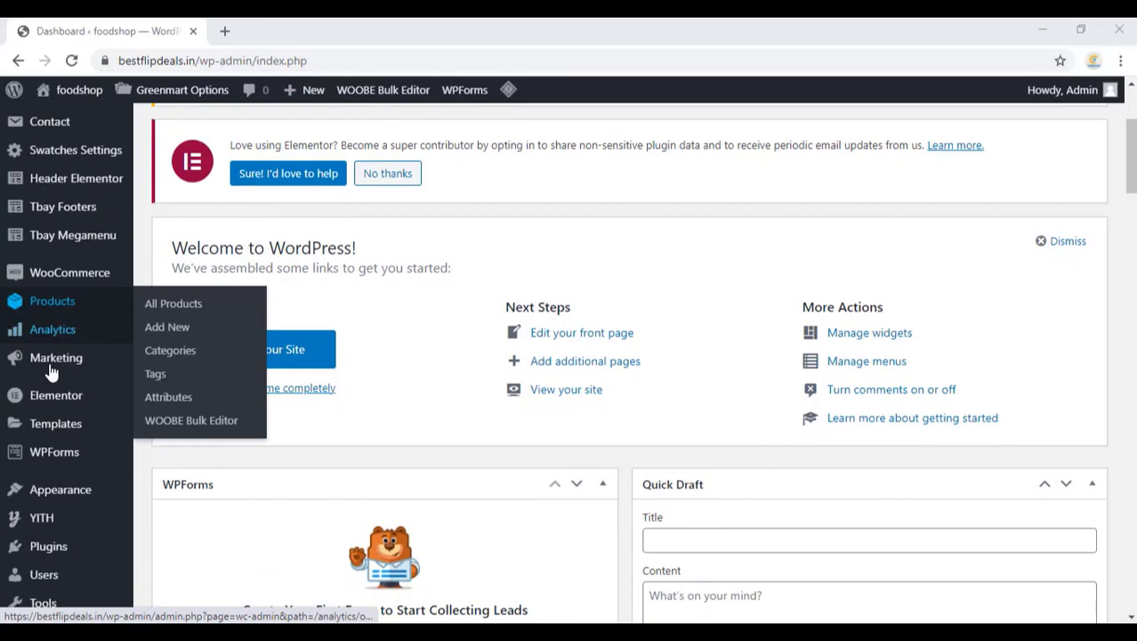
scroll(49, 365, "down", 2)
mouse_move(48, 345)
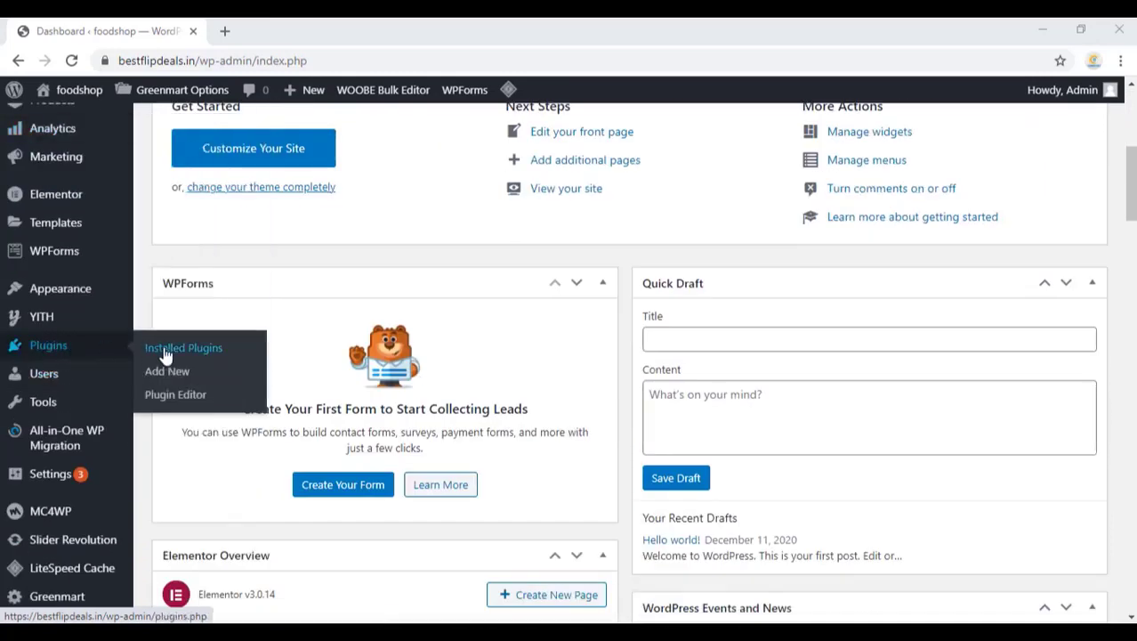
left_click(169, 373)
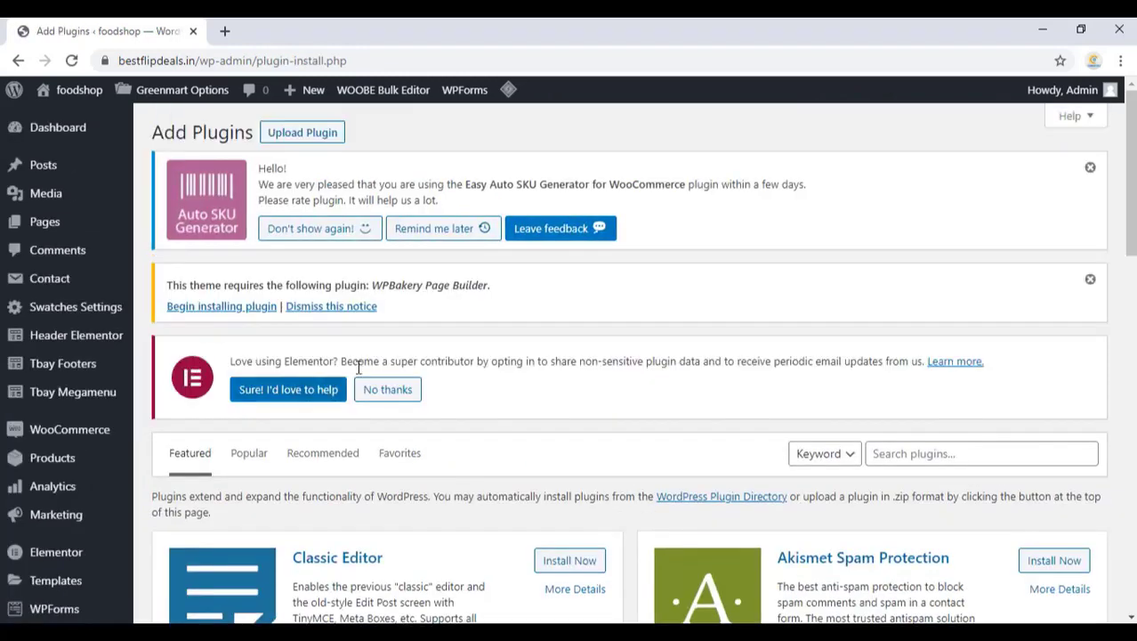
Step: Find the Jetpack plugin card and install it
scroll(374, 365, "down", 2)
scroll(383, 374, "down", 1)
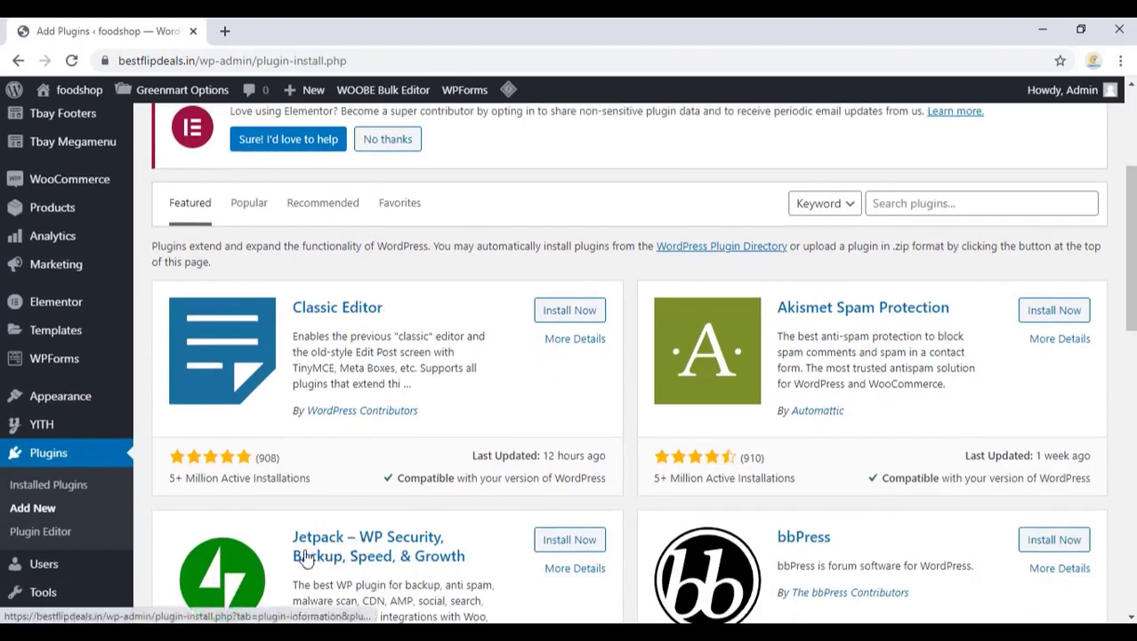
scroll(449, 507, "down", 2)
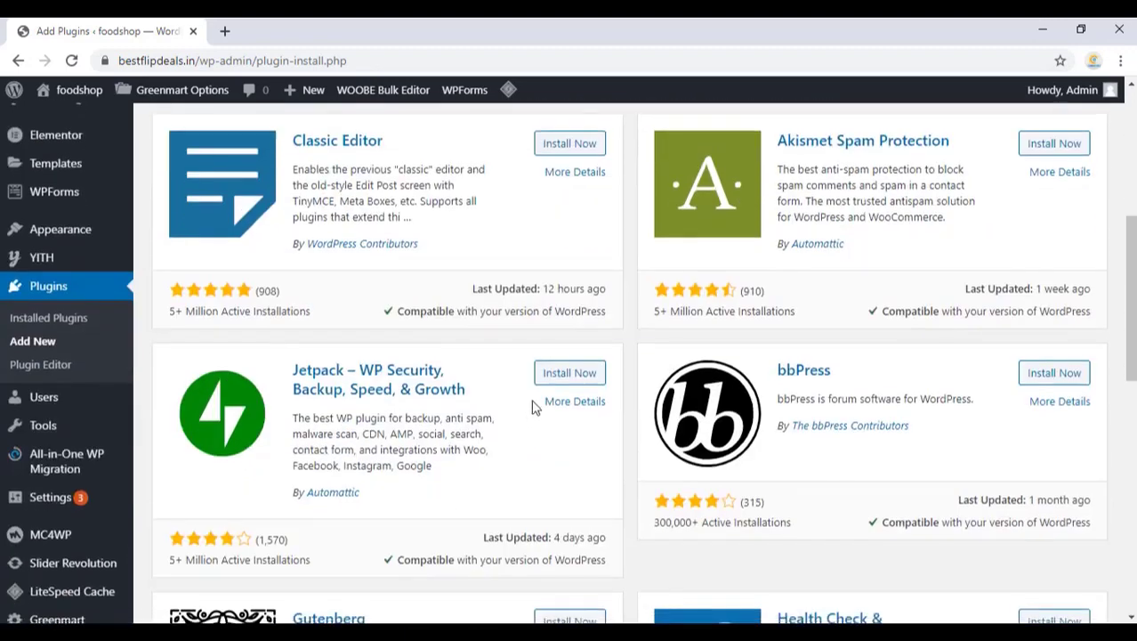
left_click(563, 374)
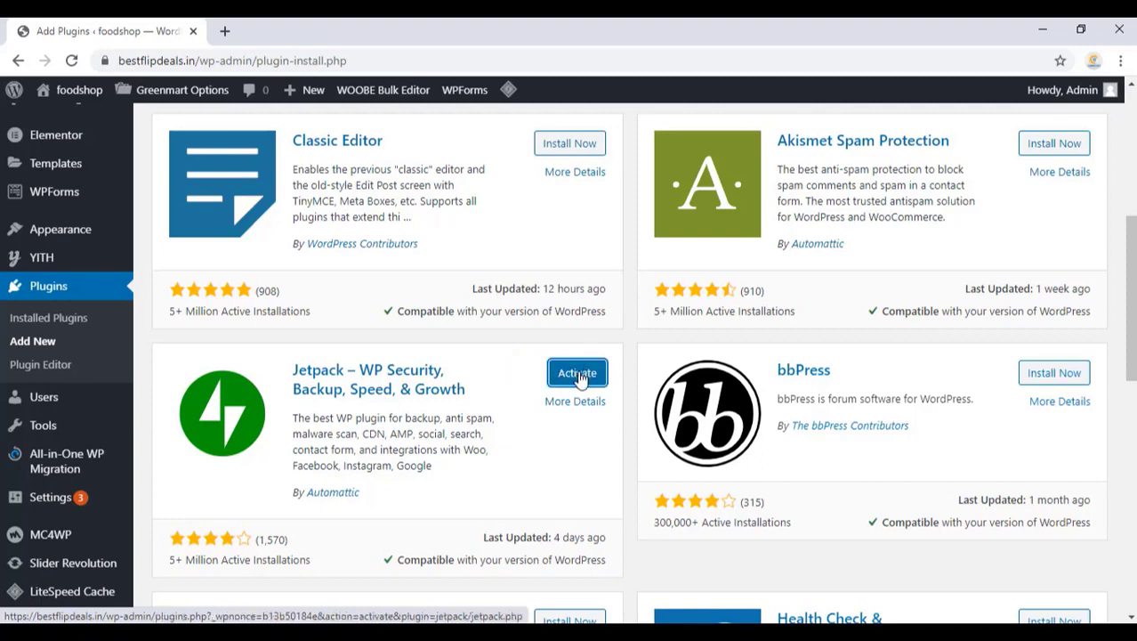
Step: Activate Jetpack and connect the foodshop site to WordPress.com using Google sign-in
left_click(579, 374)
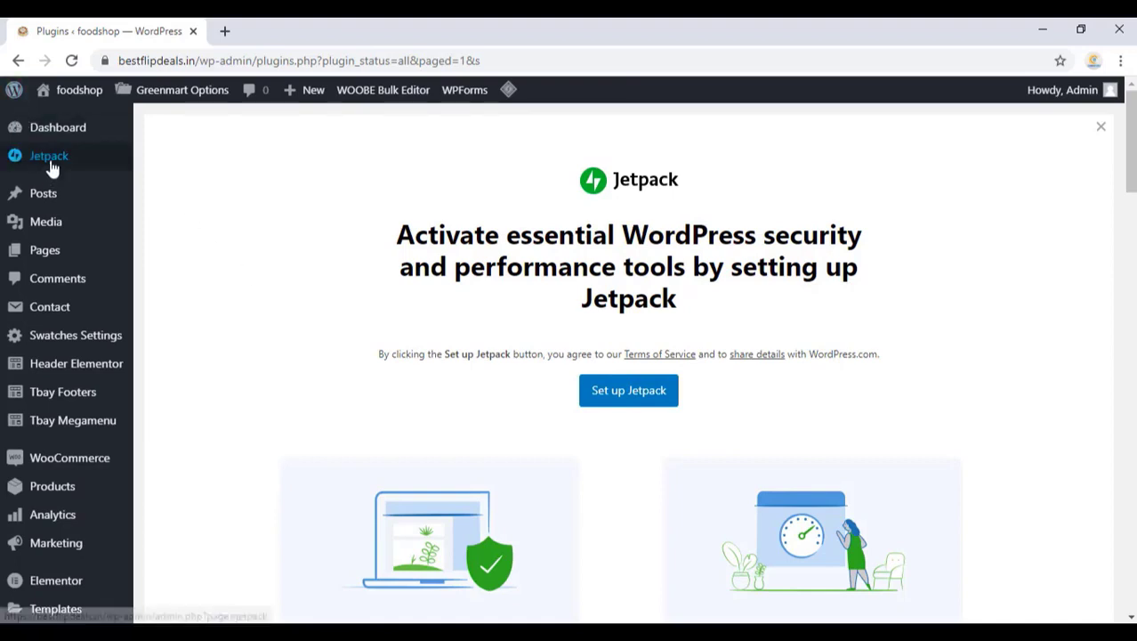
left_click(617, 392)
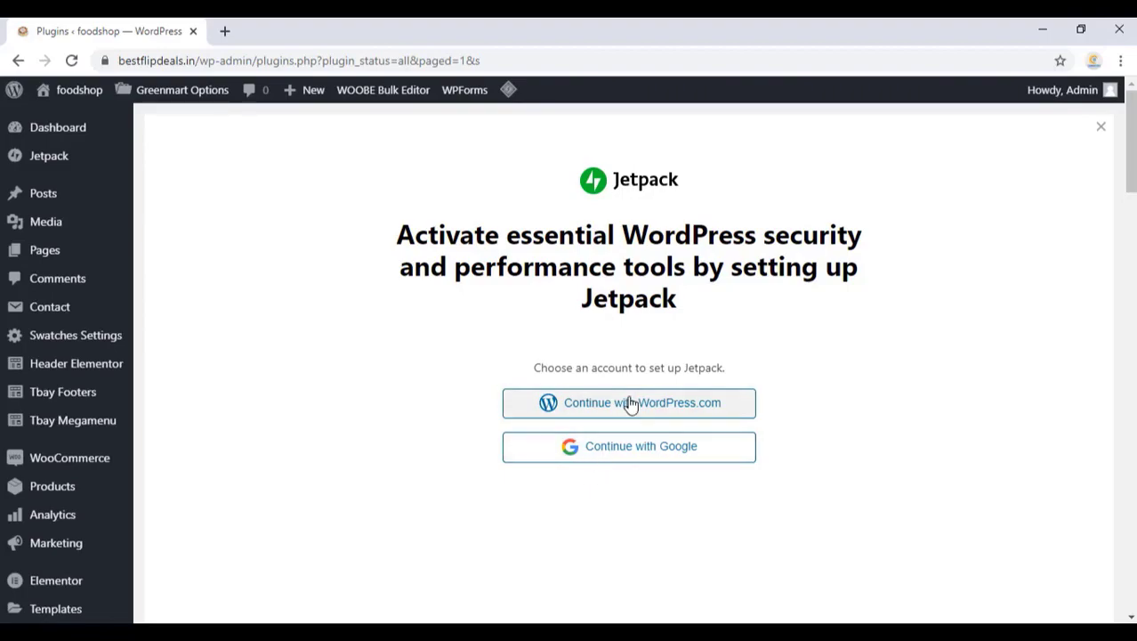
left_click(623, 440)
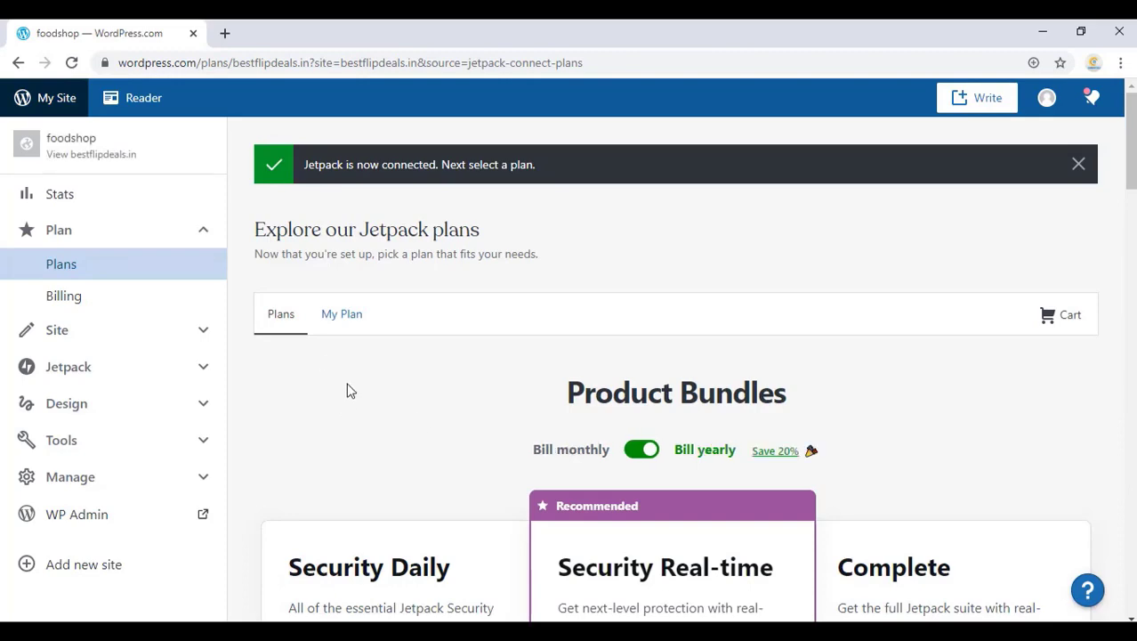
Step: Select the Jetpack Free plan with Start for free on the plans page
scroll(350, 390, "down", 3)
scroll(360, 382, "down", 3)
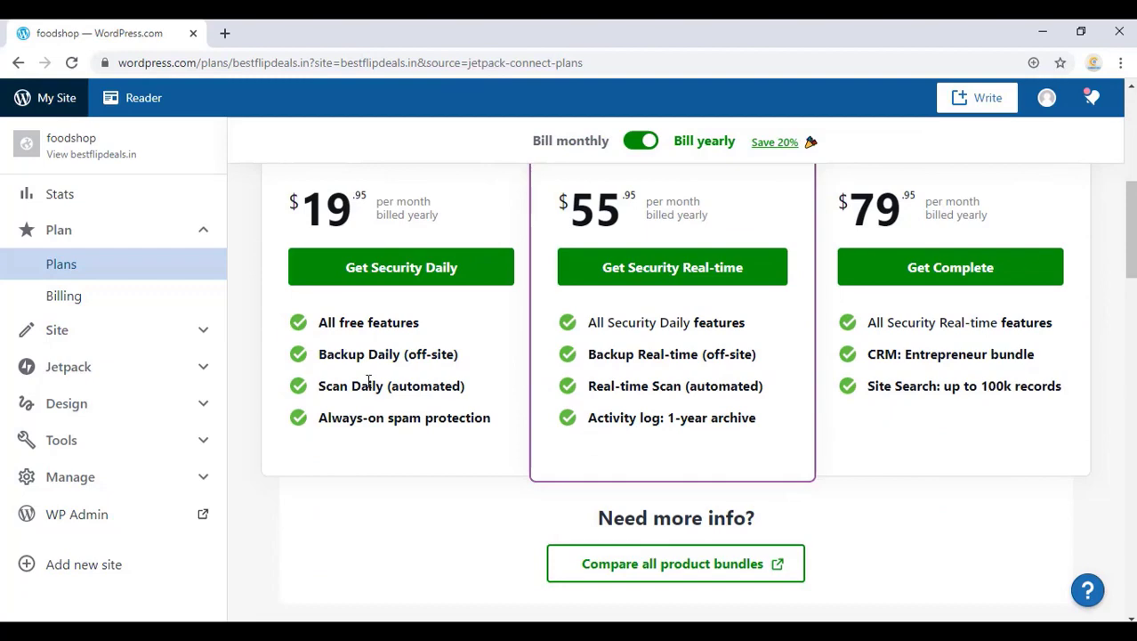
scroll(369, 381, "down", 4)
scroll(363, 393, "down", 3)
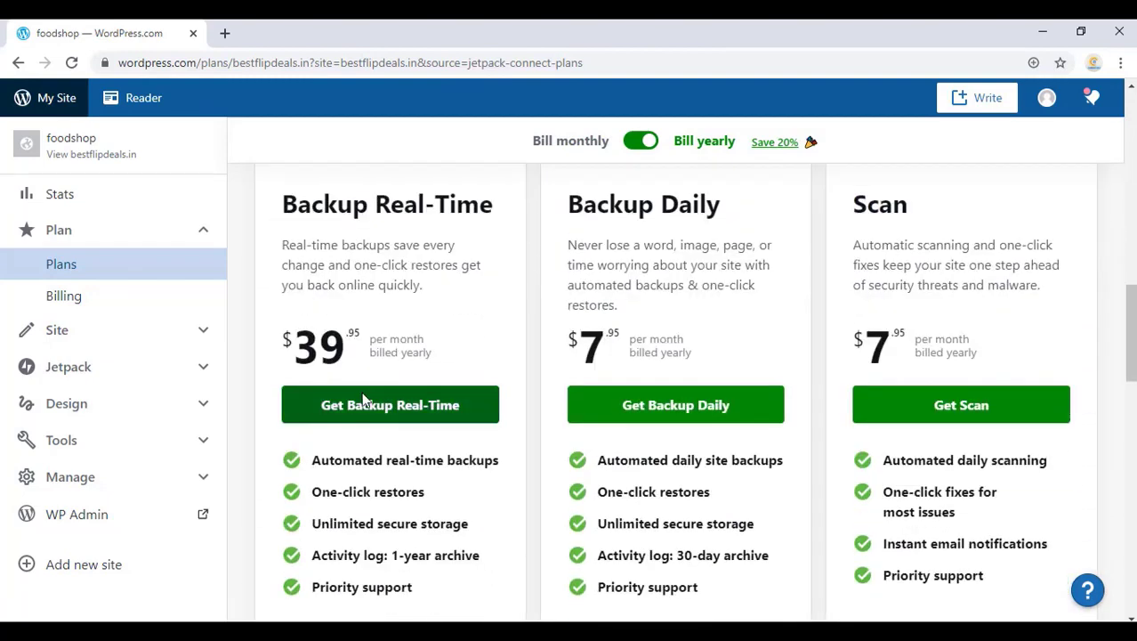
scroll(362, 399, "down", 2)
scroll(362, 399, "down", 1)
scroll(362, 399, "down", 2)
scroll(362, 398, "down", 1)
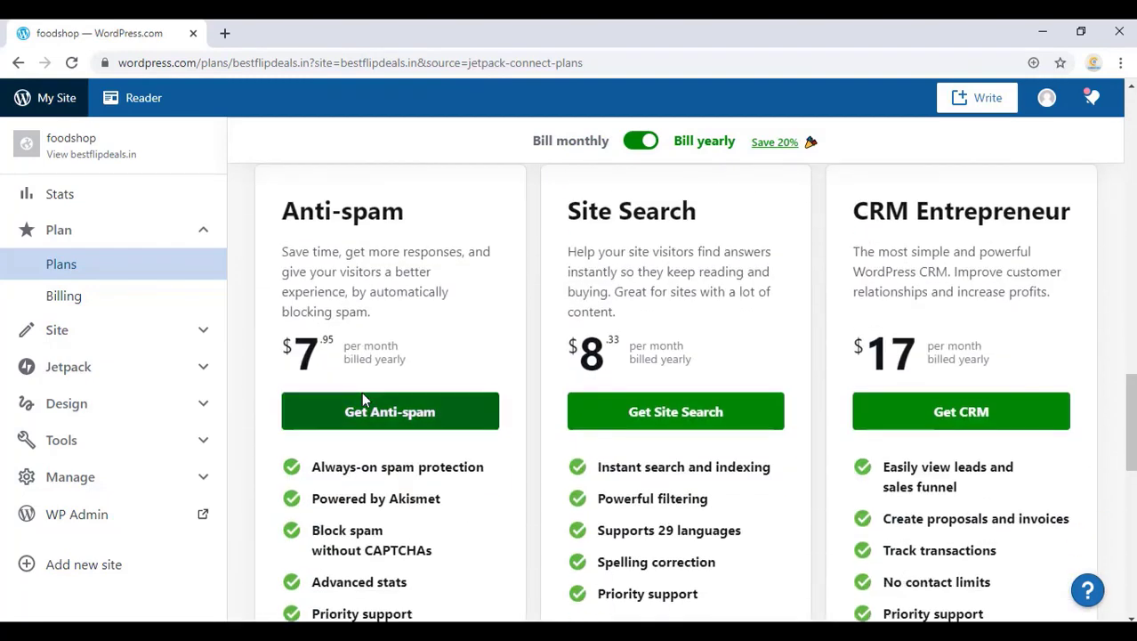
scroll(362, 399, "down", 4)
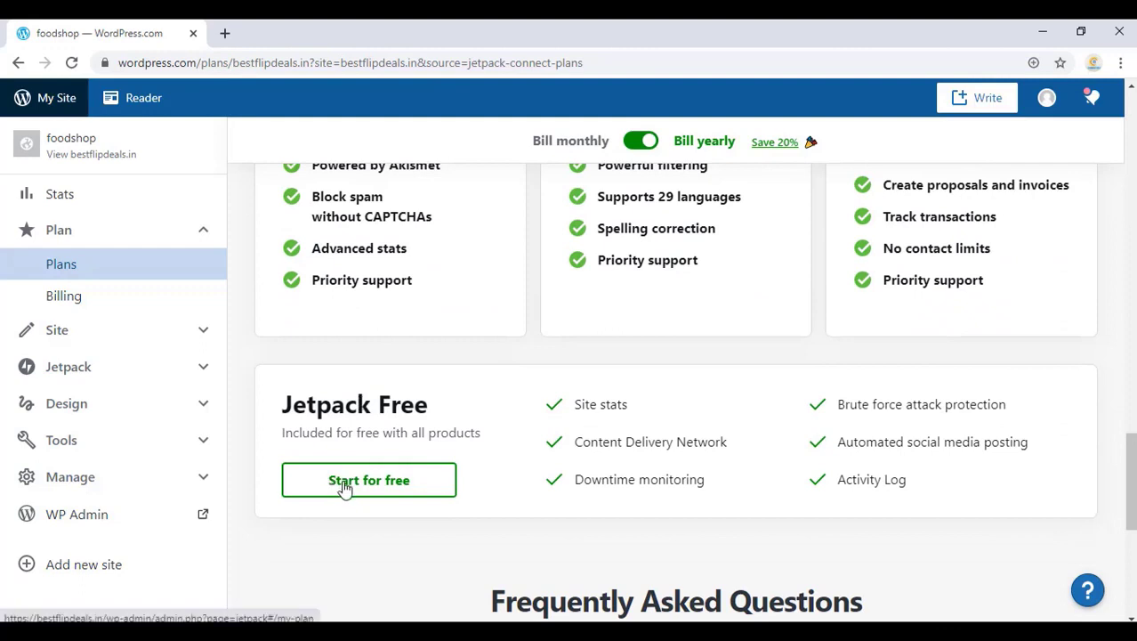
left_click(345, 487)
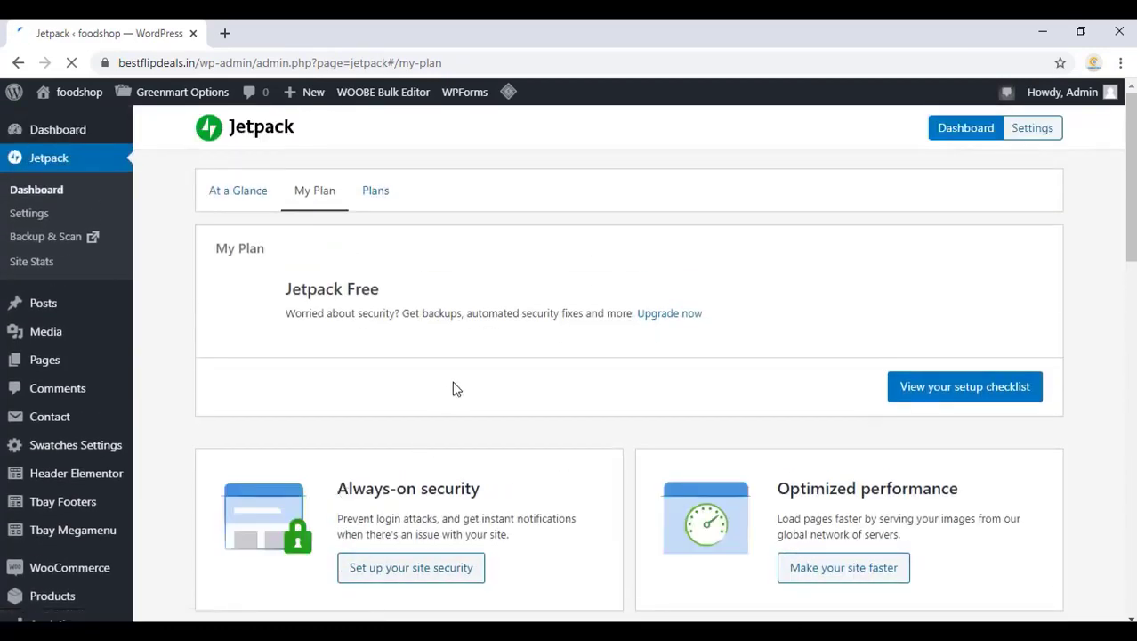
scroll(516, 370, "down", 2)
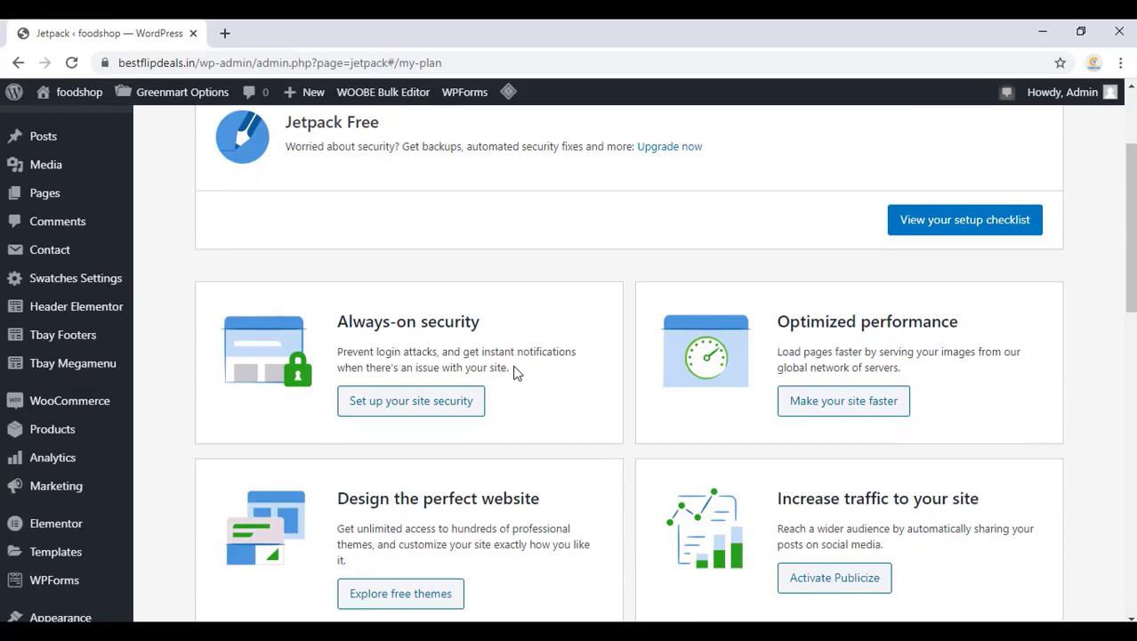
scroll(515, 372, "down", 2)
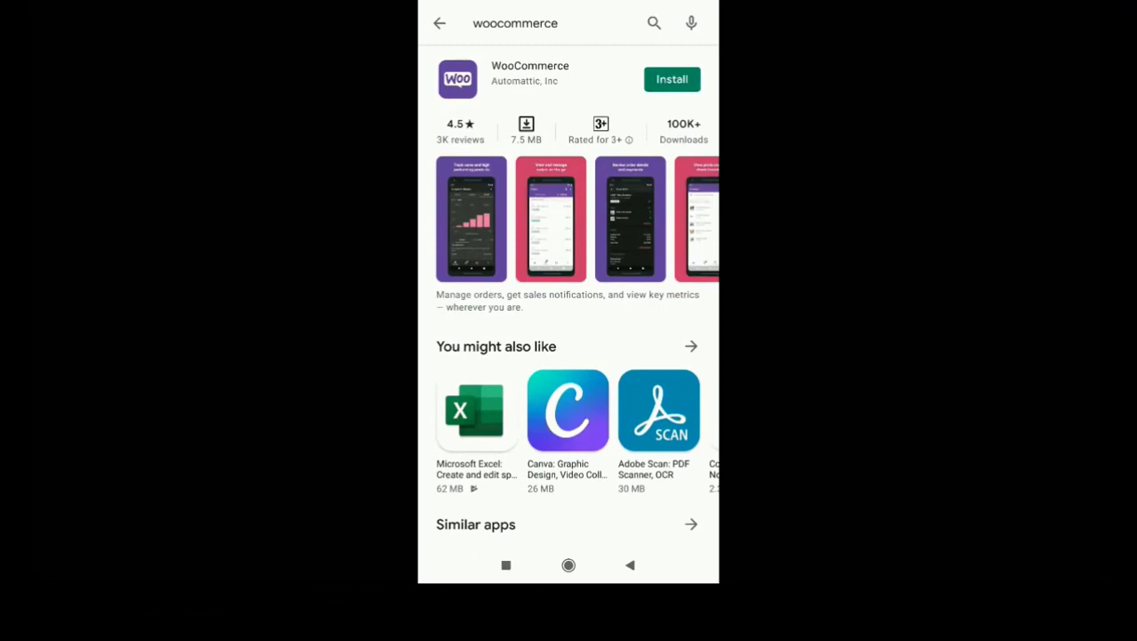
Step: Install the WooCommerce app from its Google Play Store listing
left_click(672, 80)
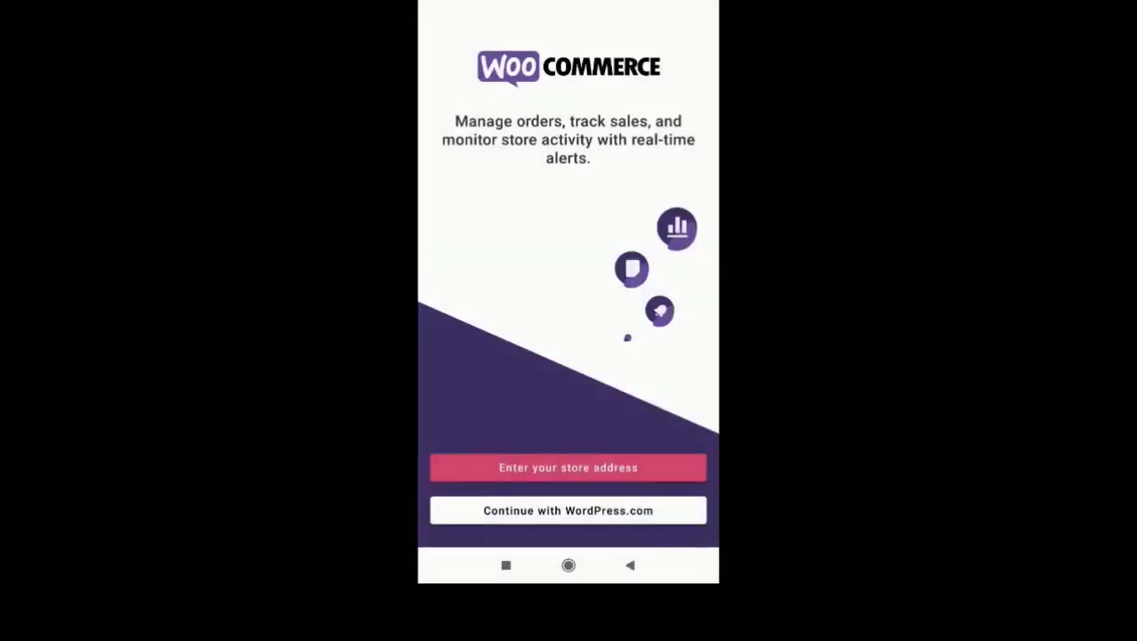
left_click(568, 468)
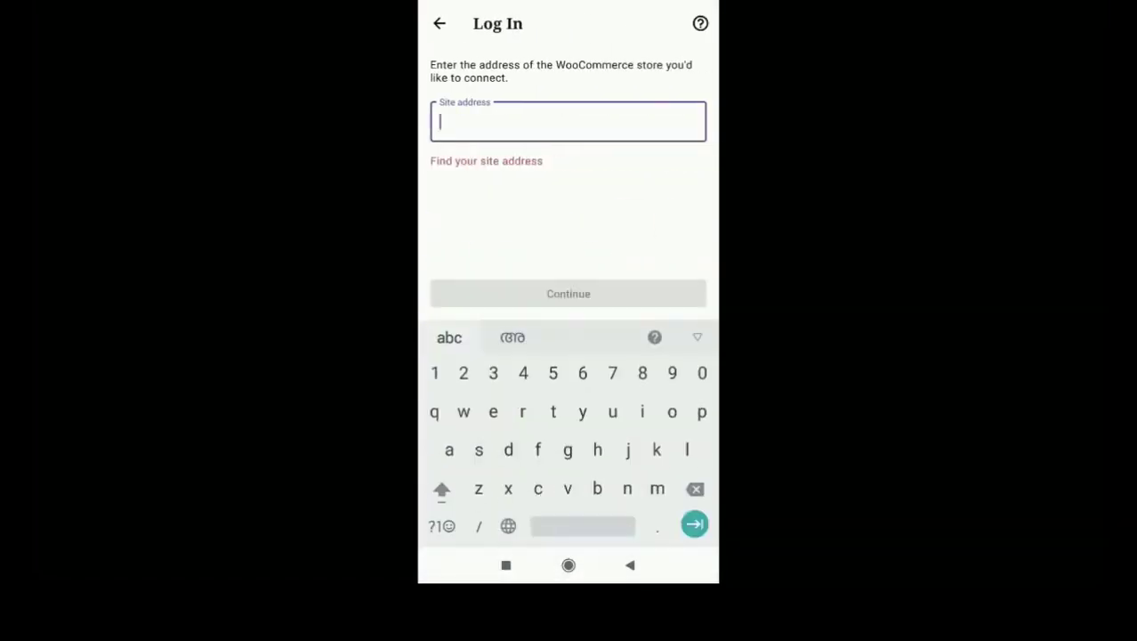
type("https://bestflipdeals.in")
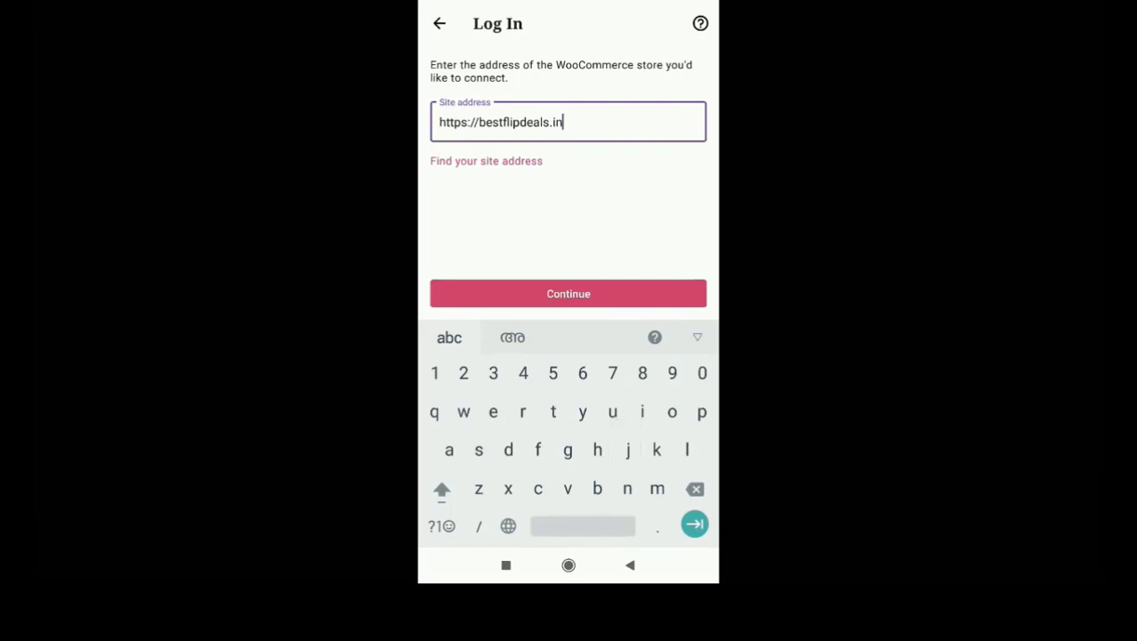
key("Return")
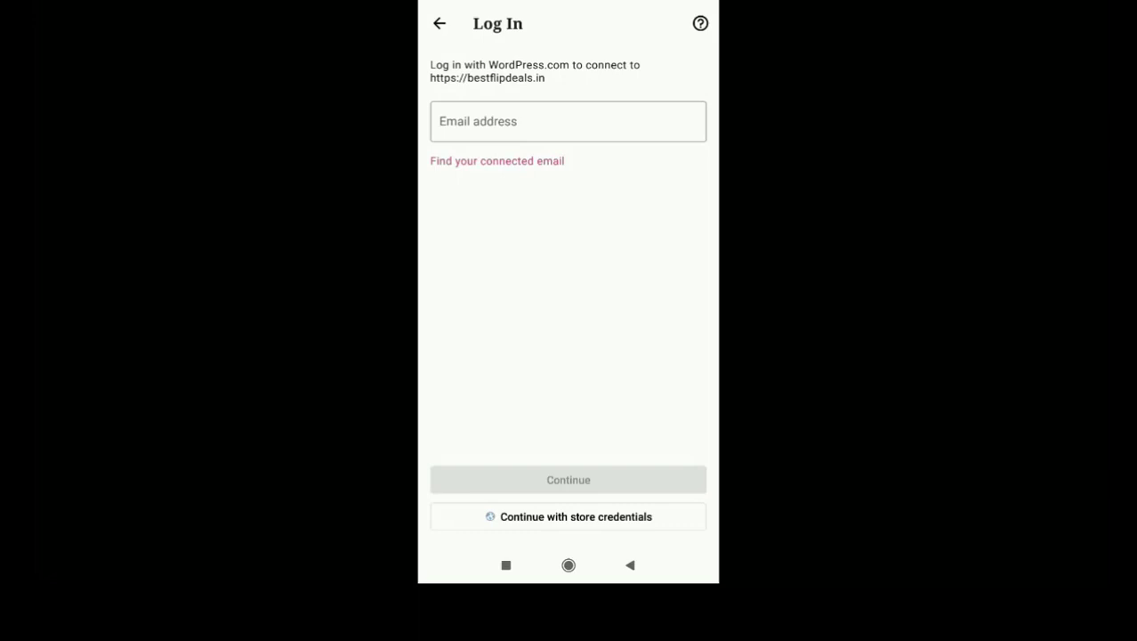
Step: Log in with the store's own username and password, then view its Orders list
left_click(568, 516)
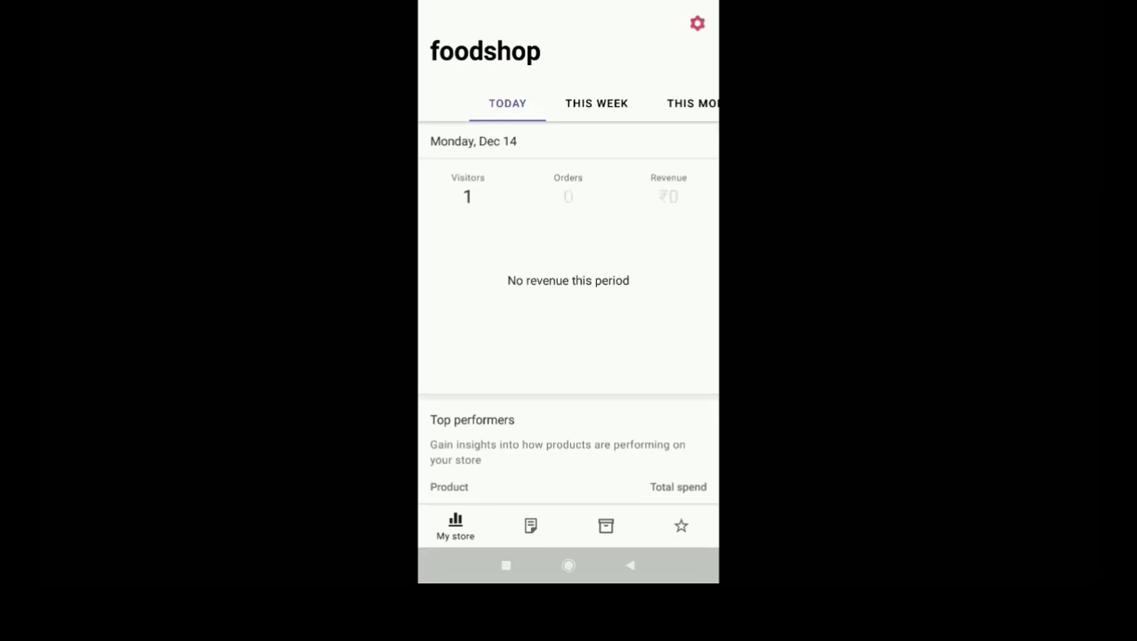
left_click(530, 525)
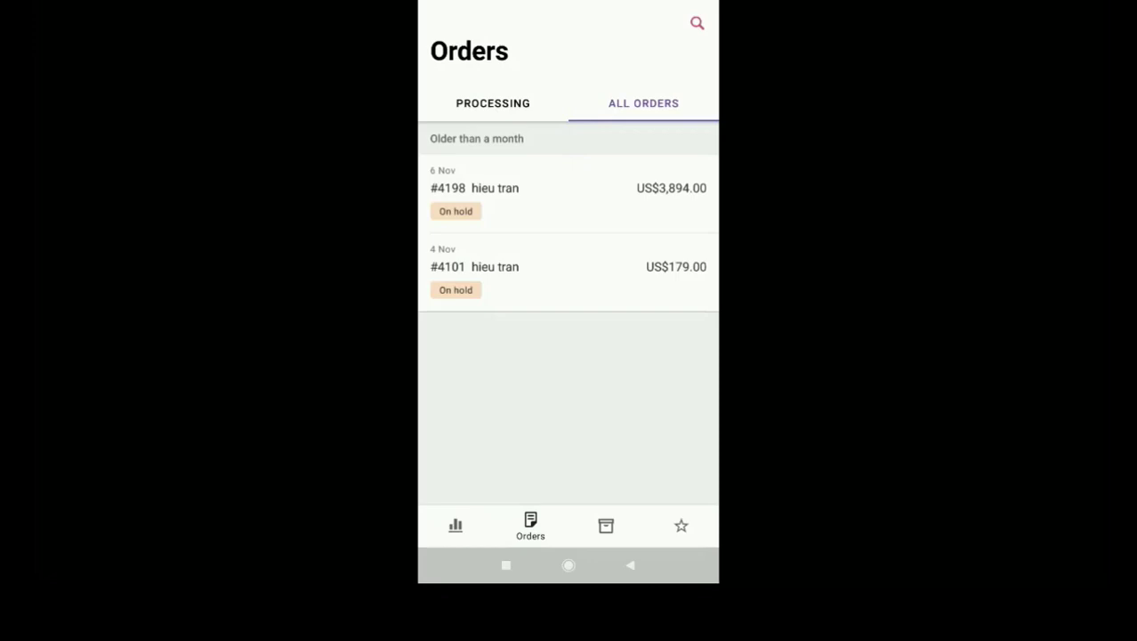
Step: Check the processing orders, then open Braeburn Apples Loose and view its description
left_click(492, 103)
left_click(644, 104)
left_click(606, 525)
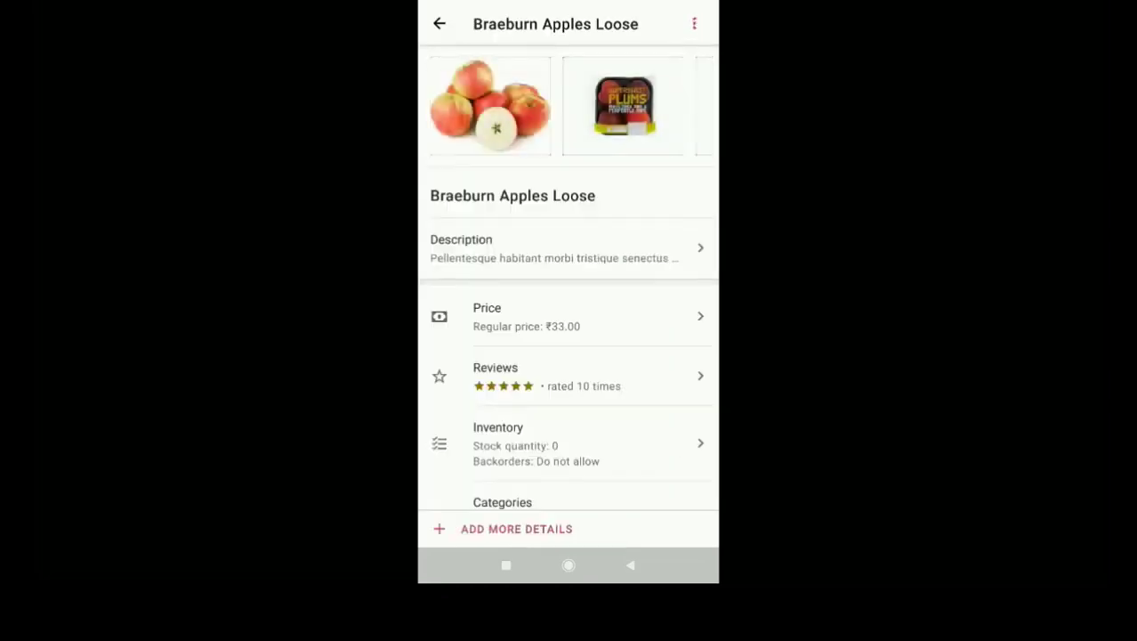
left_click(552, 248)
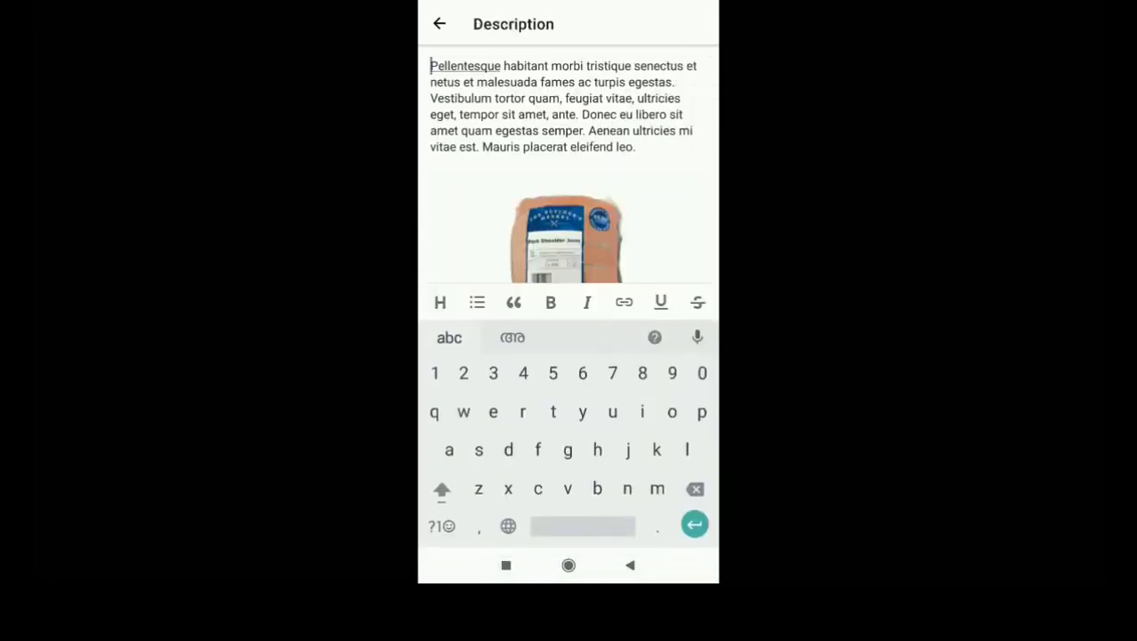
key("Escape")
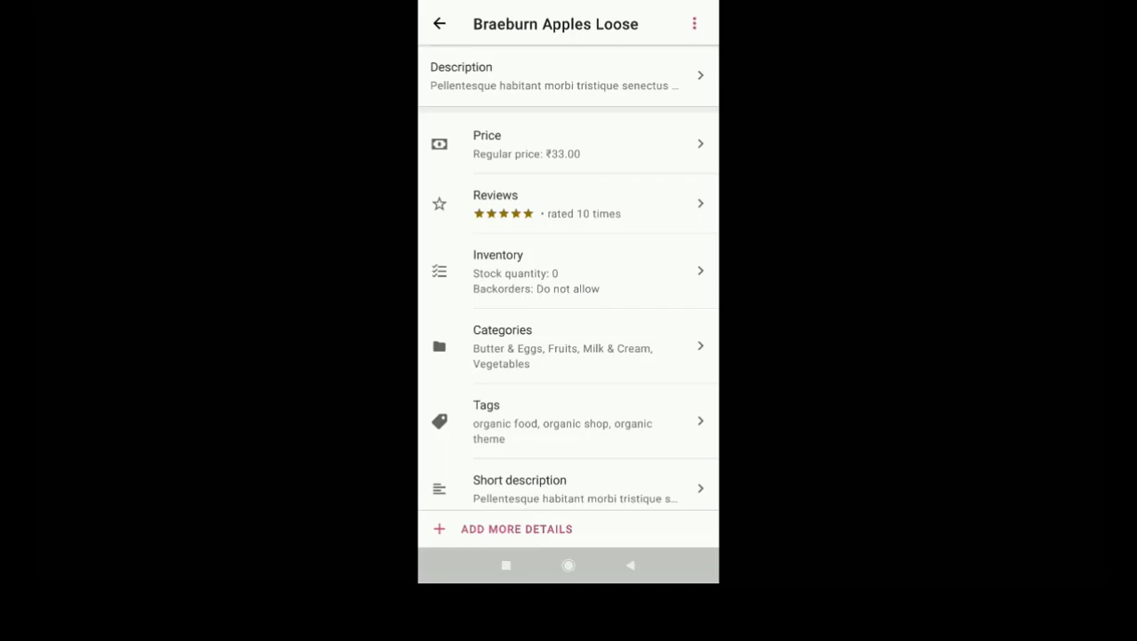
Step: Change the Braeburn Apples Loose inventory quantity from 0 to 10
left_click(552, 270)
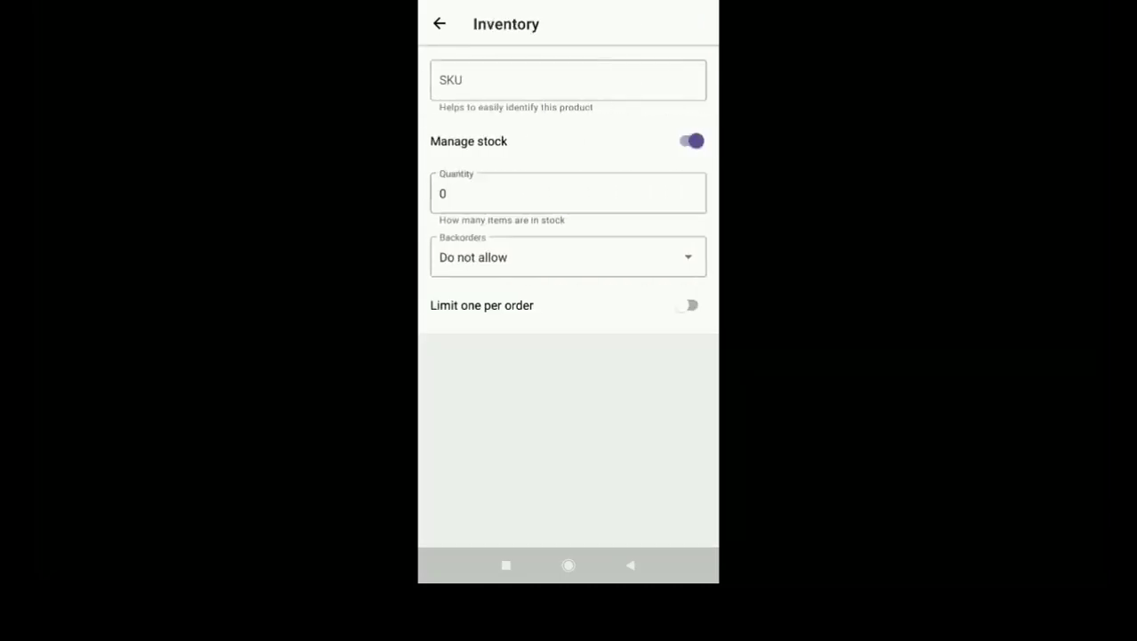
left_click(568, 193)
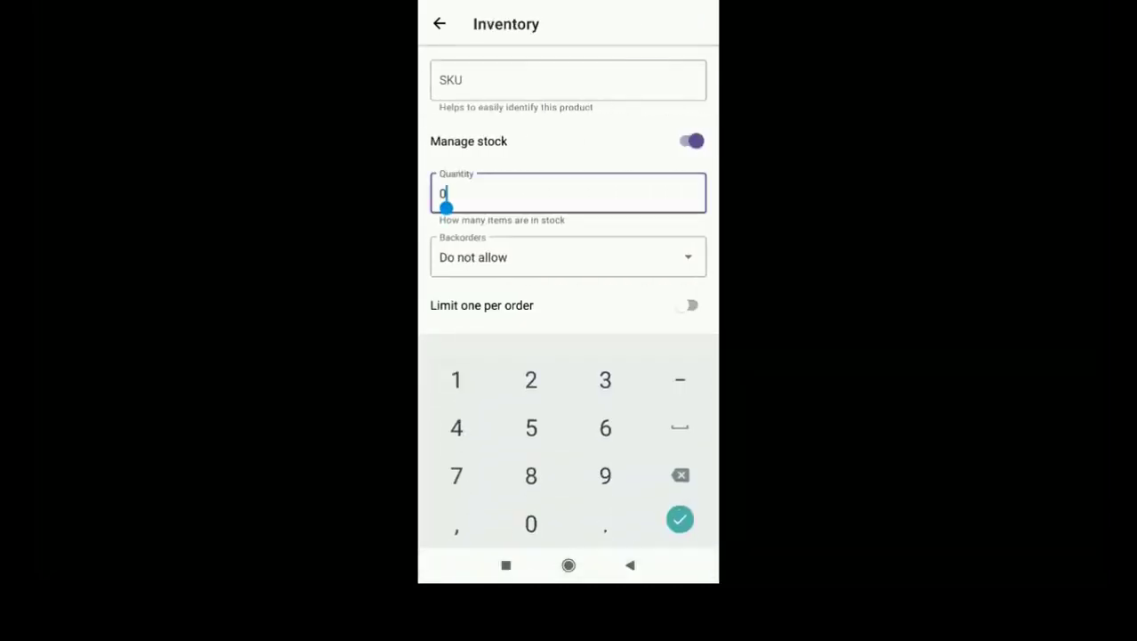
key("BackSpace")
type("10")
left_click(680, 520)
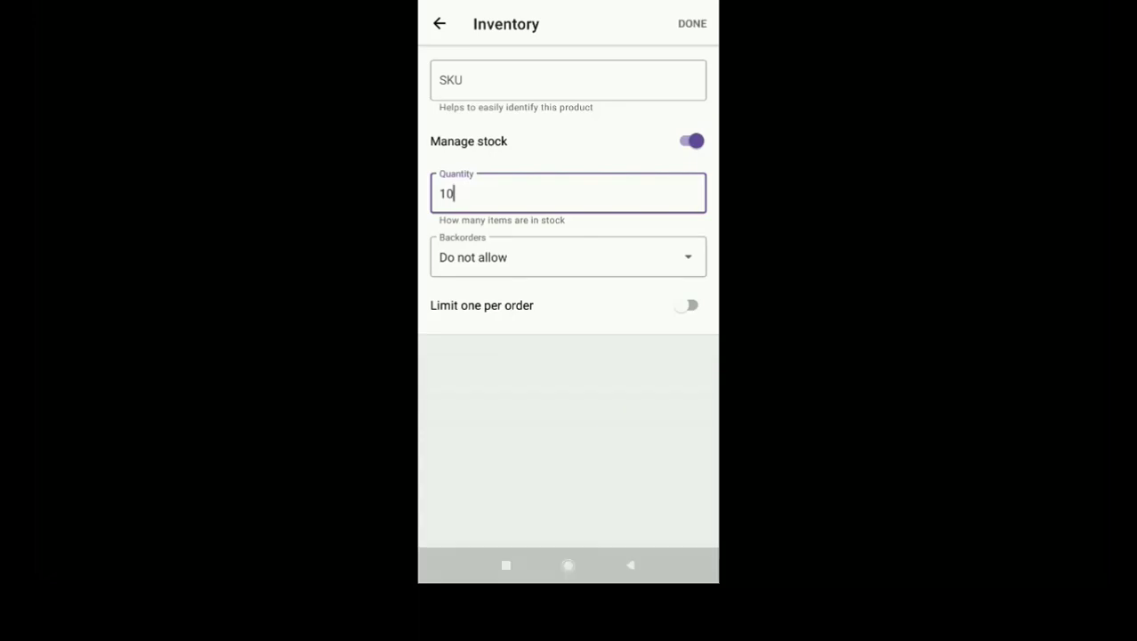
left_click(692, 23)
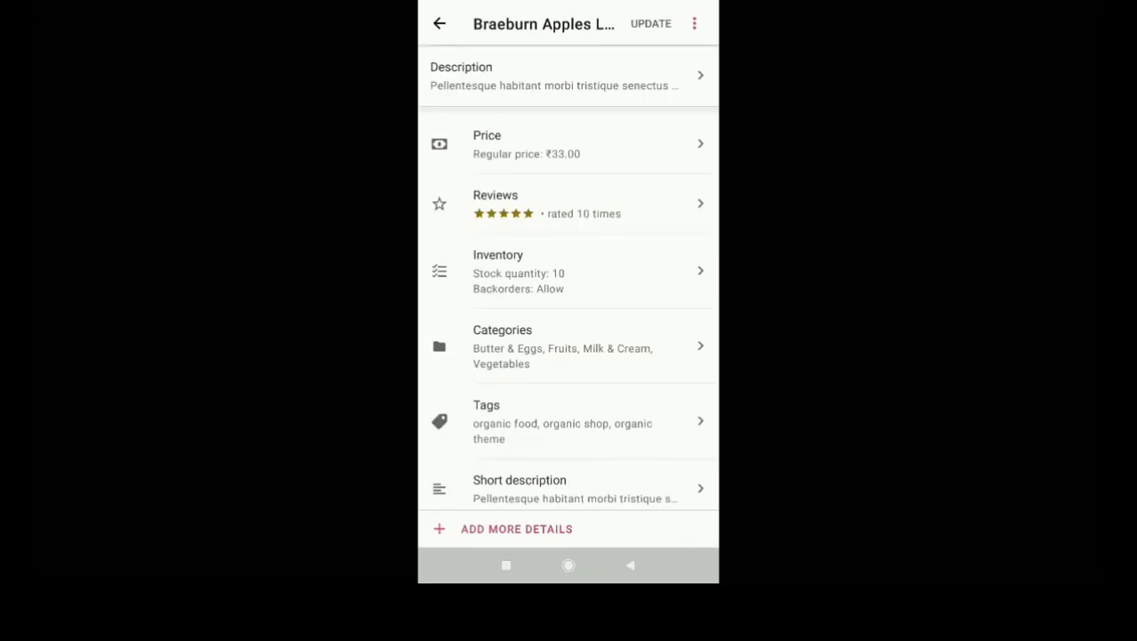
Step: Save the updated product, then begin adding a new product from the Products list
scroll(569, 422, "down", 2)
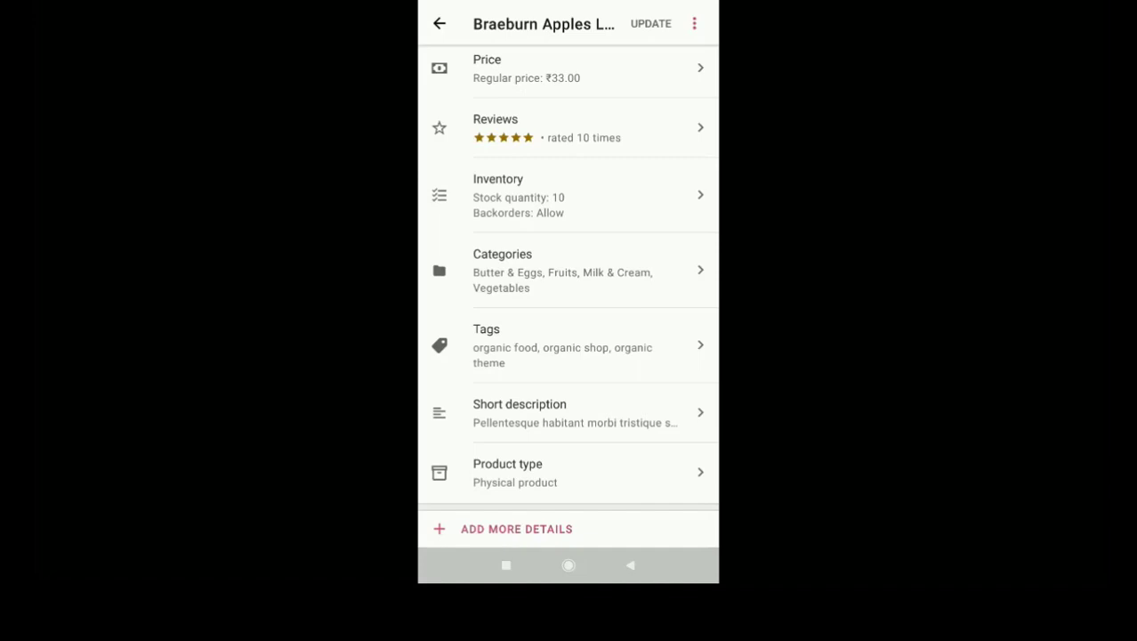
scroll(568, 294, "up", 4)
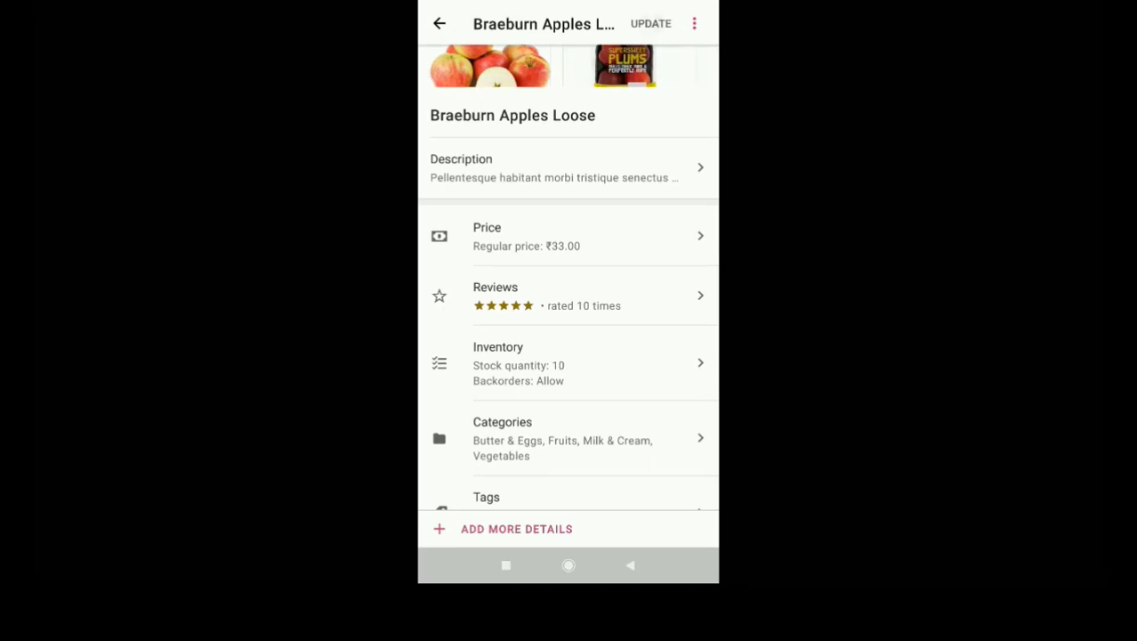
left_click(650, 23)
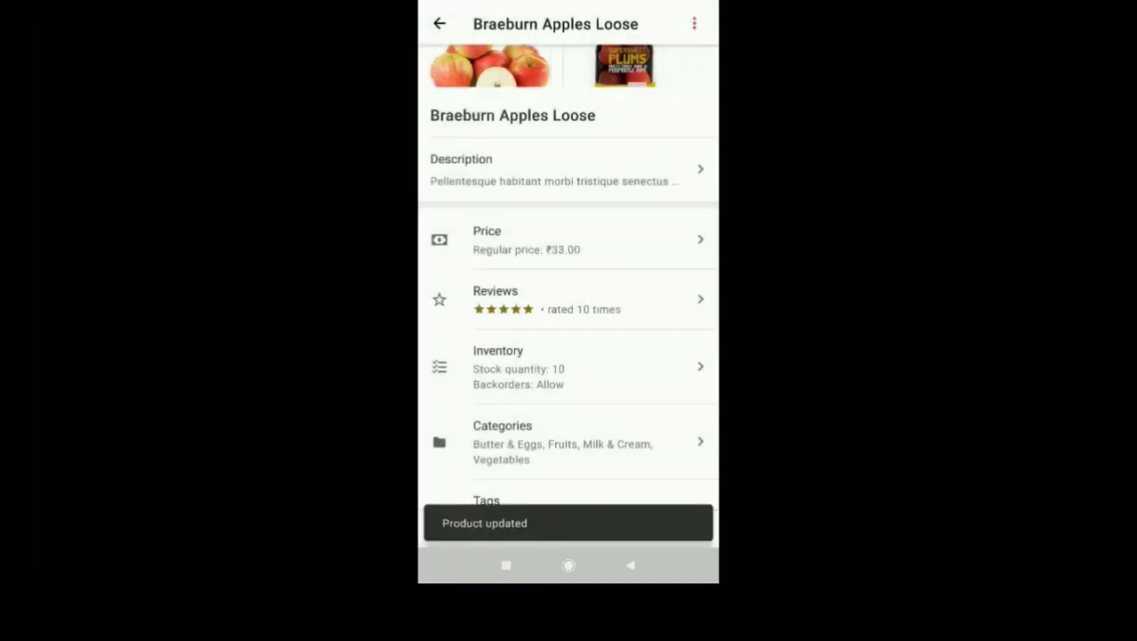
left_click(440, 23)
left_click(681, 468)
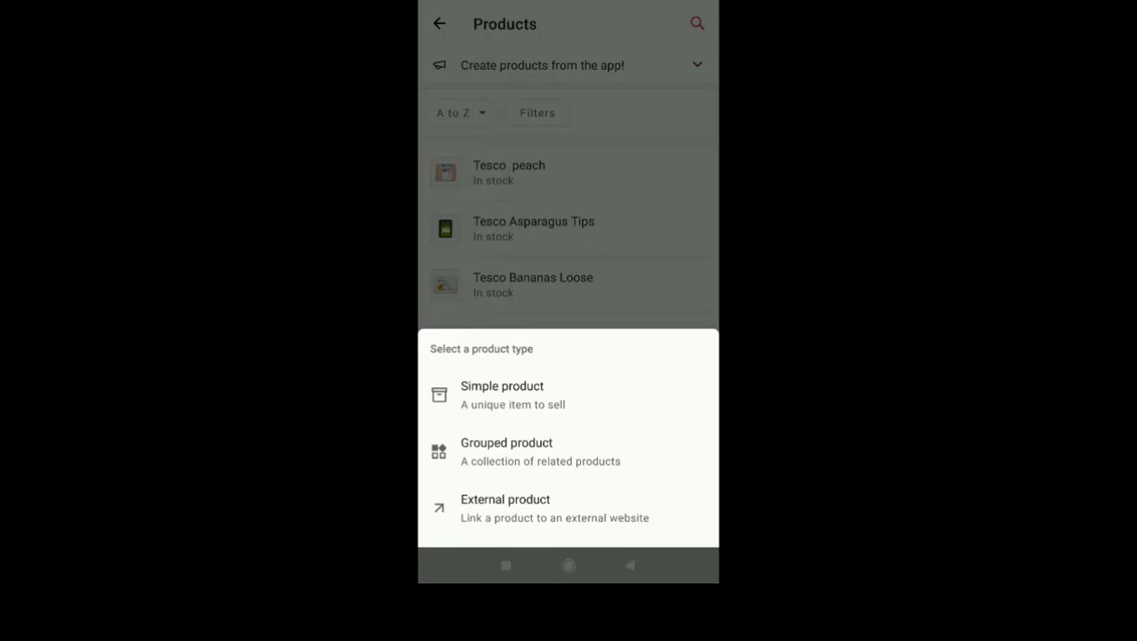
Step: Start a simple product with the red apple photo attached and the title 'Apple'
left_click(502, 394)
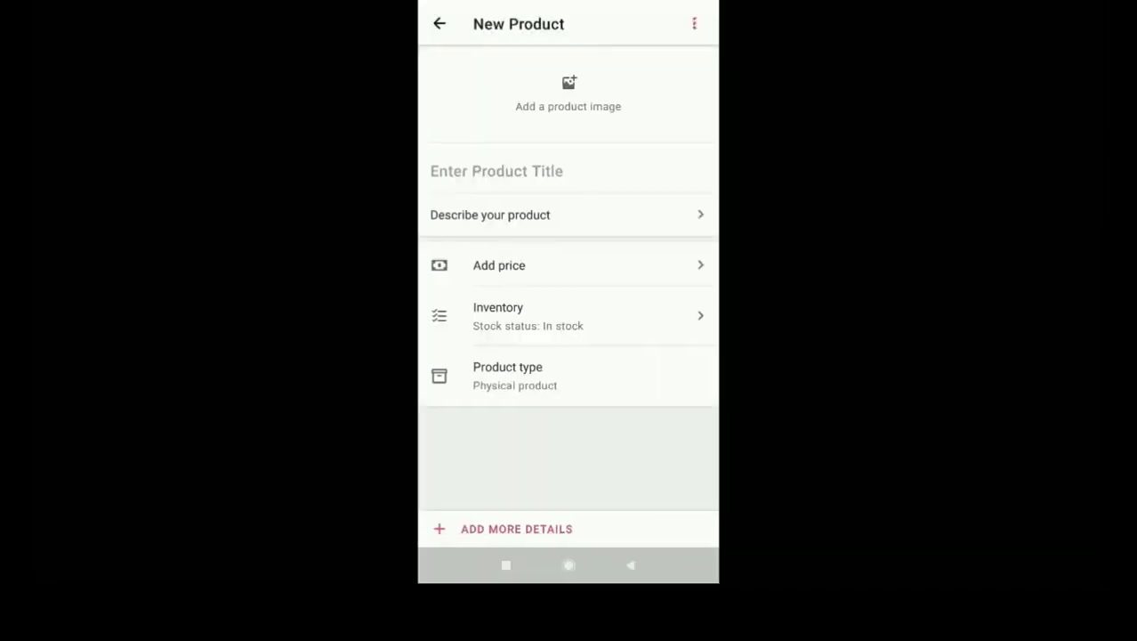
left_click(568, 94)
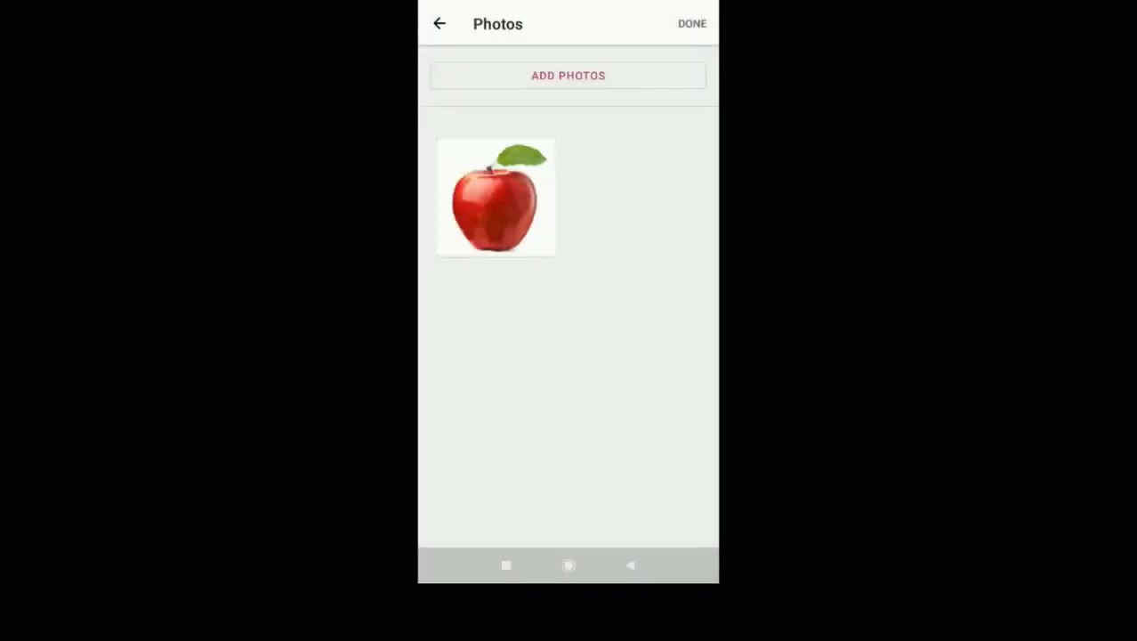
left_click(692, 23)
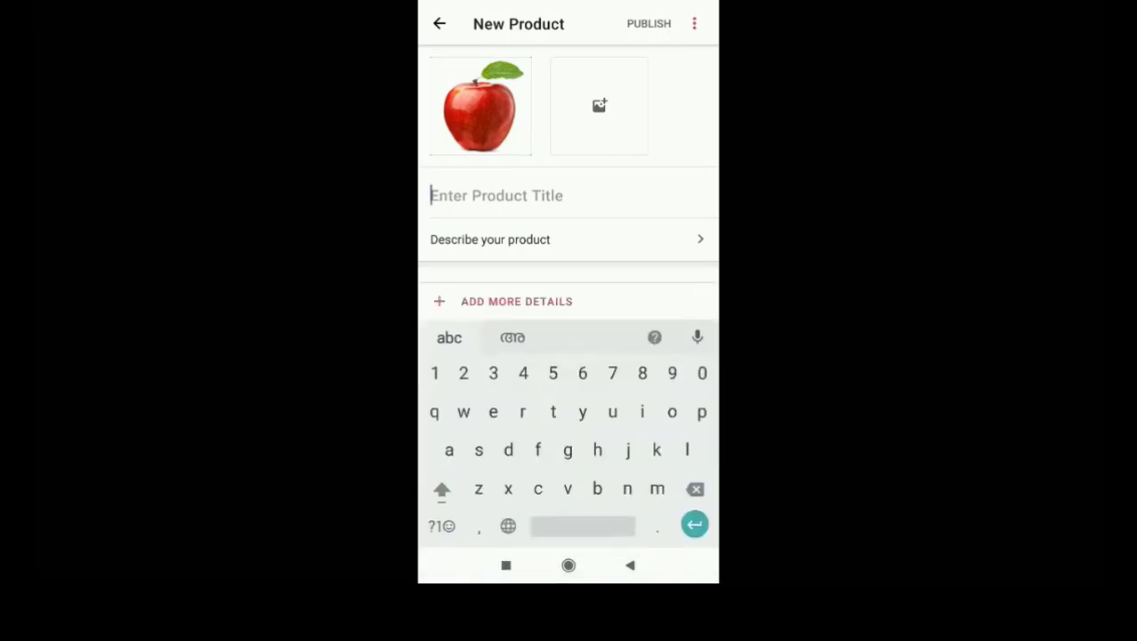
type("Ap")
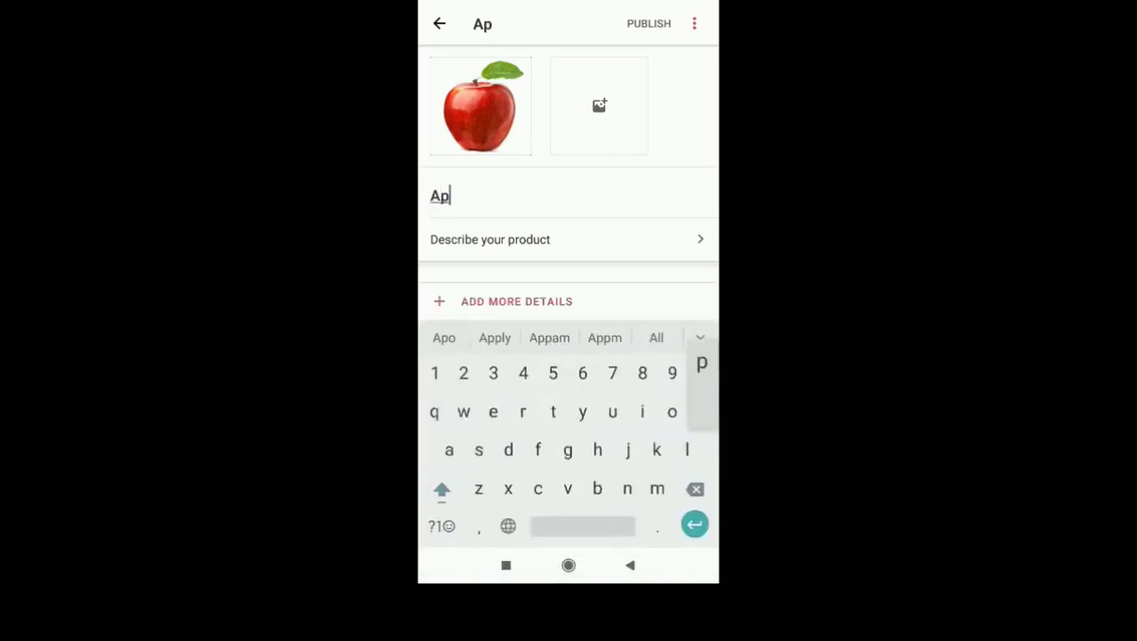
type("ple")
left_click(630, 565)
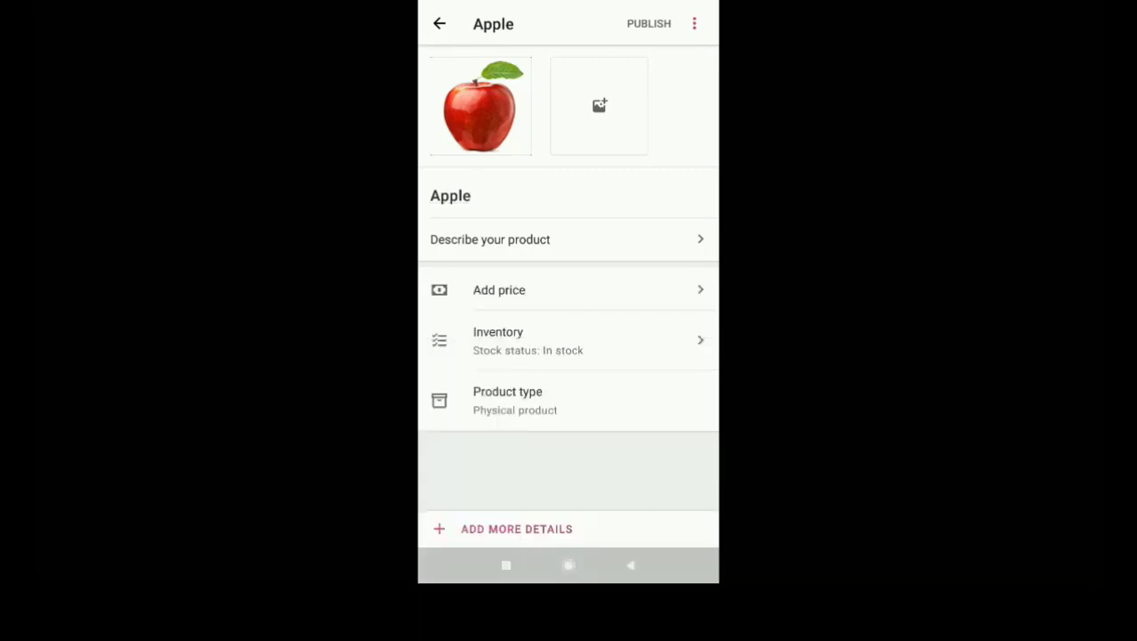
Step: Add a short description, then set regular price ₹50.00 and sale price ₹40.00
left_click(490, 239)
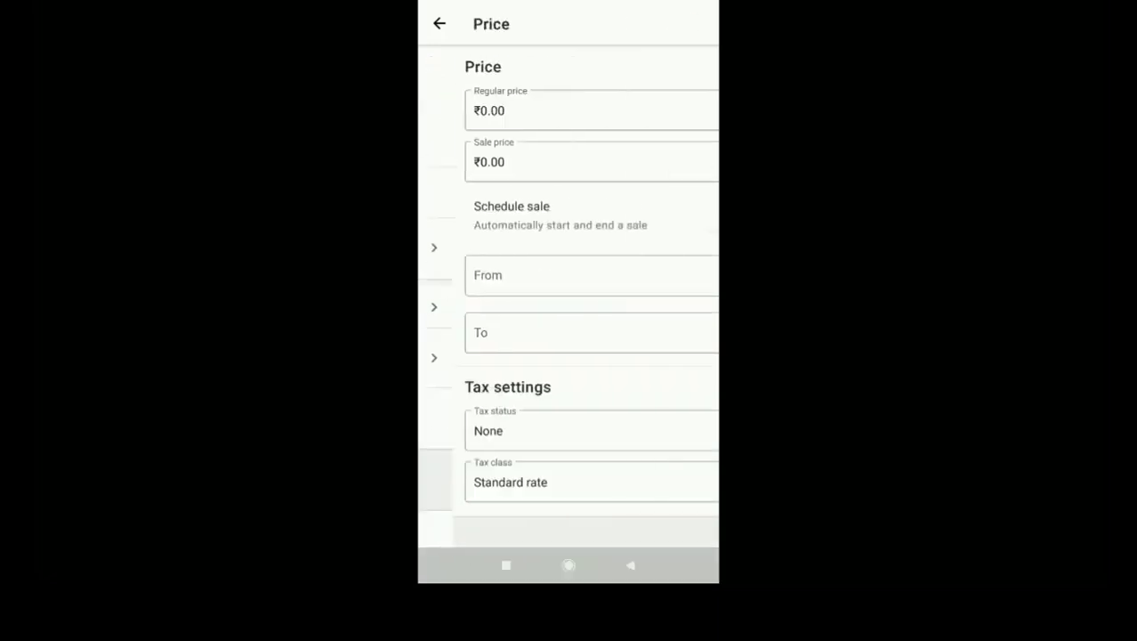
left_click(568, 111)
type("50.00")
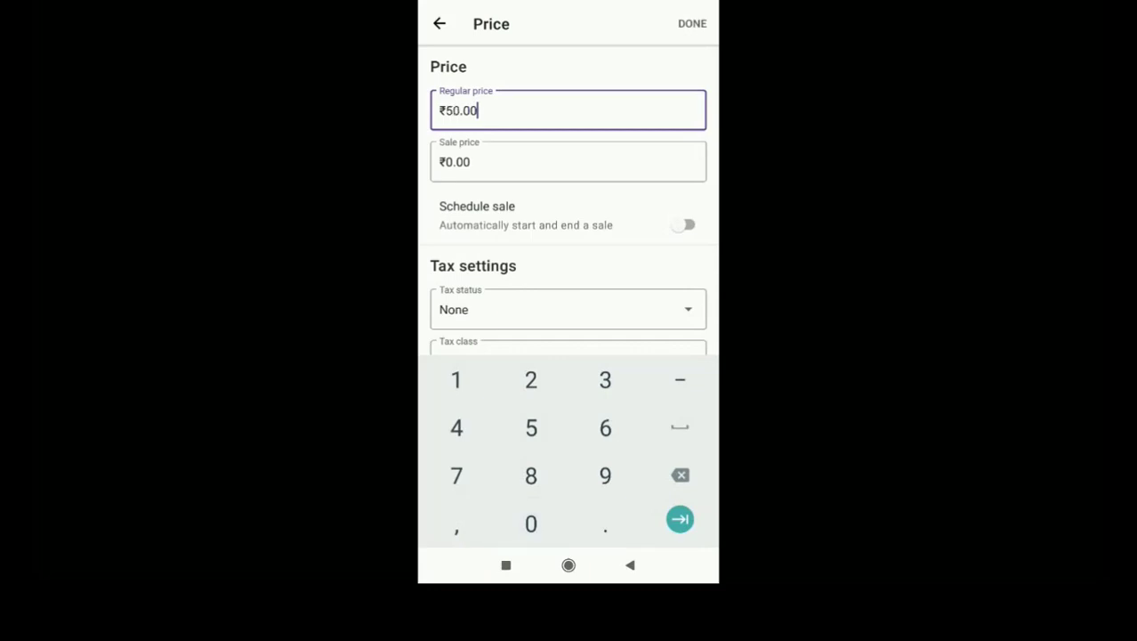
left_click(470, 162)
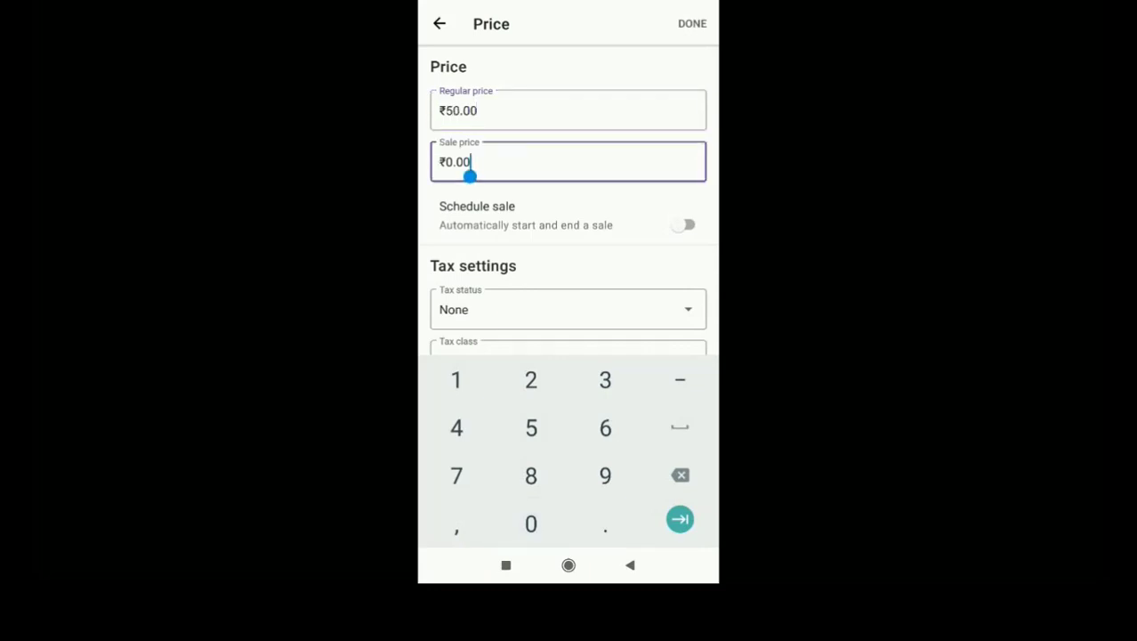
type("4")
type("0.00")
scroll(568, 196, "down", 1)
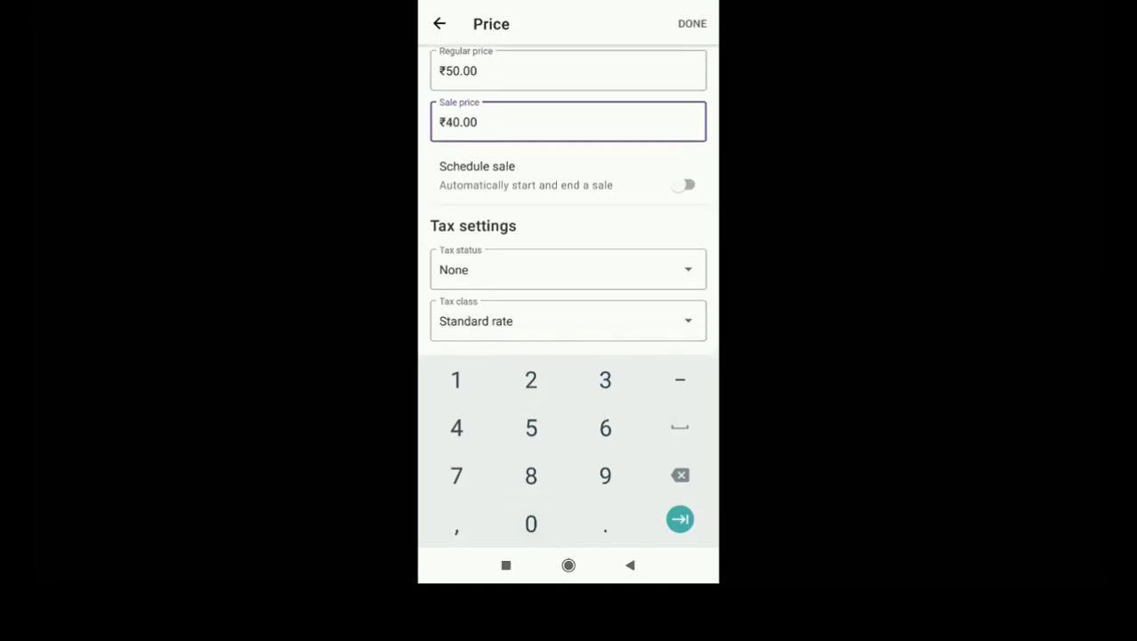
scroll(568, 196, "up", 1)
left_click(692, 24)
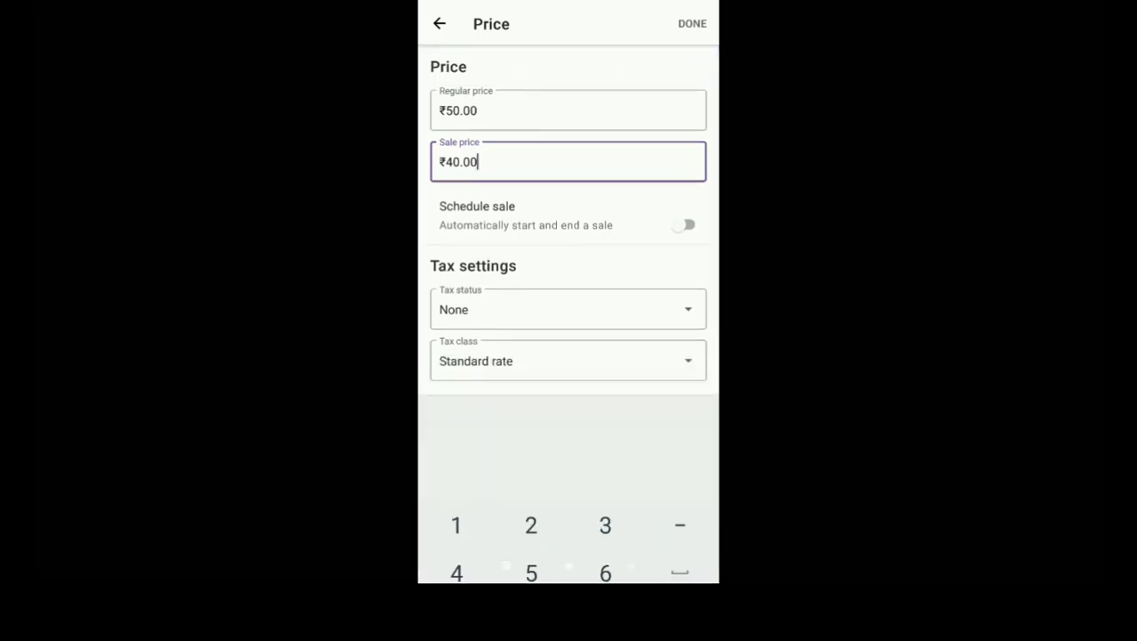
scroll(568, 267, "down", 3)
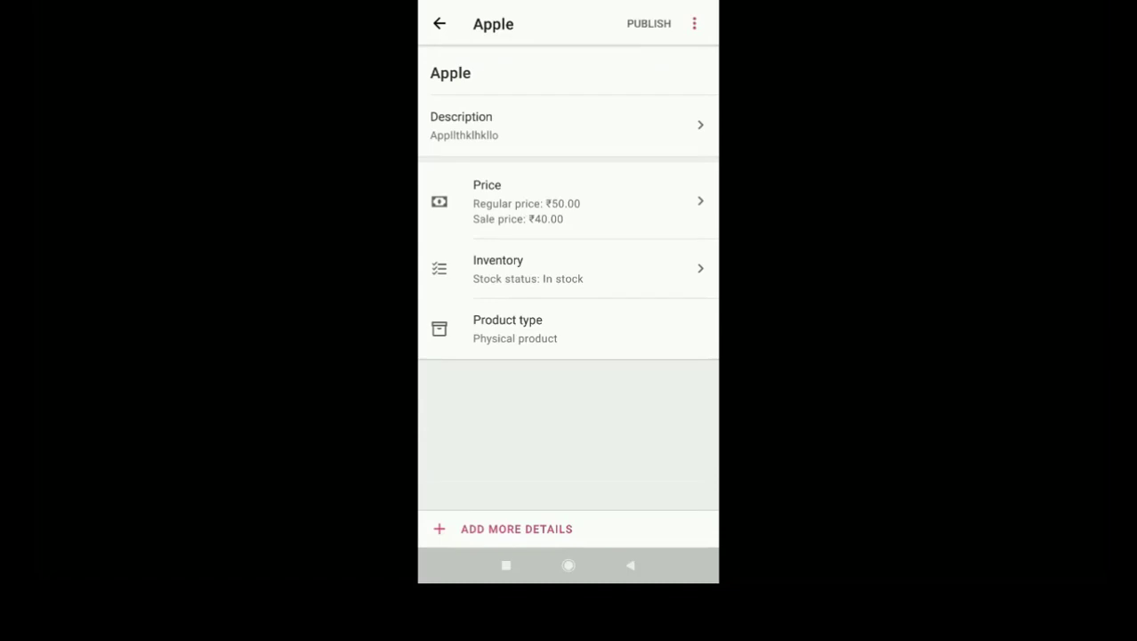
Step: Scroll up to review the Apple product's photo, description, prices and stock status
scroll(567, 267, "up", 3)
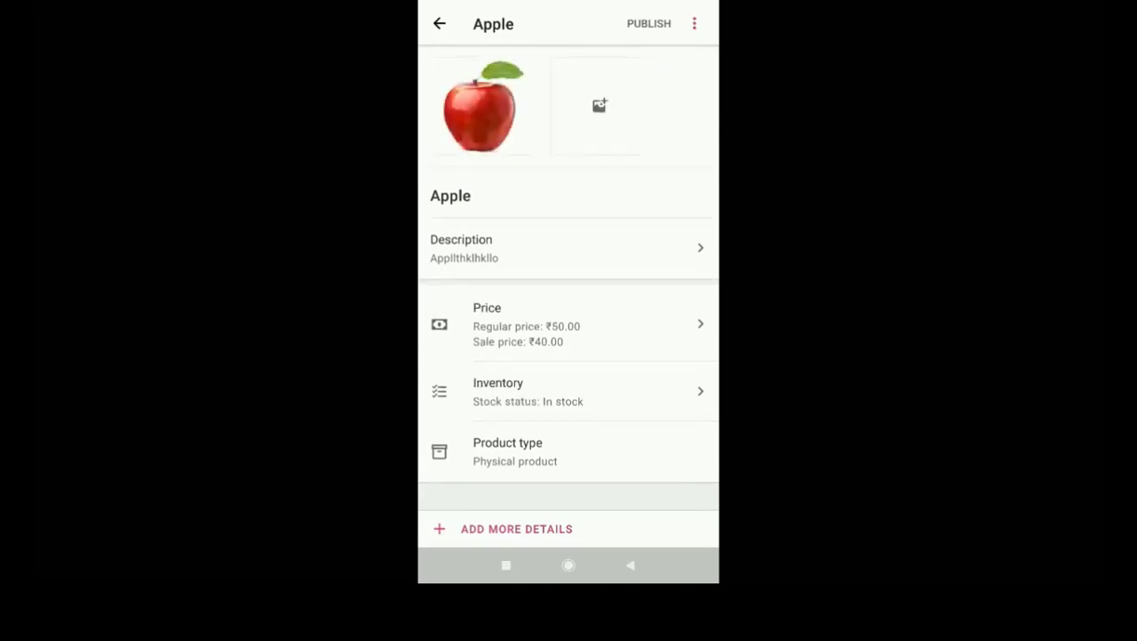